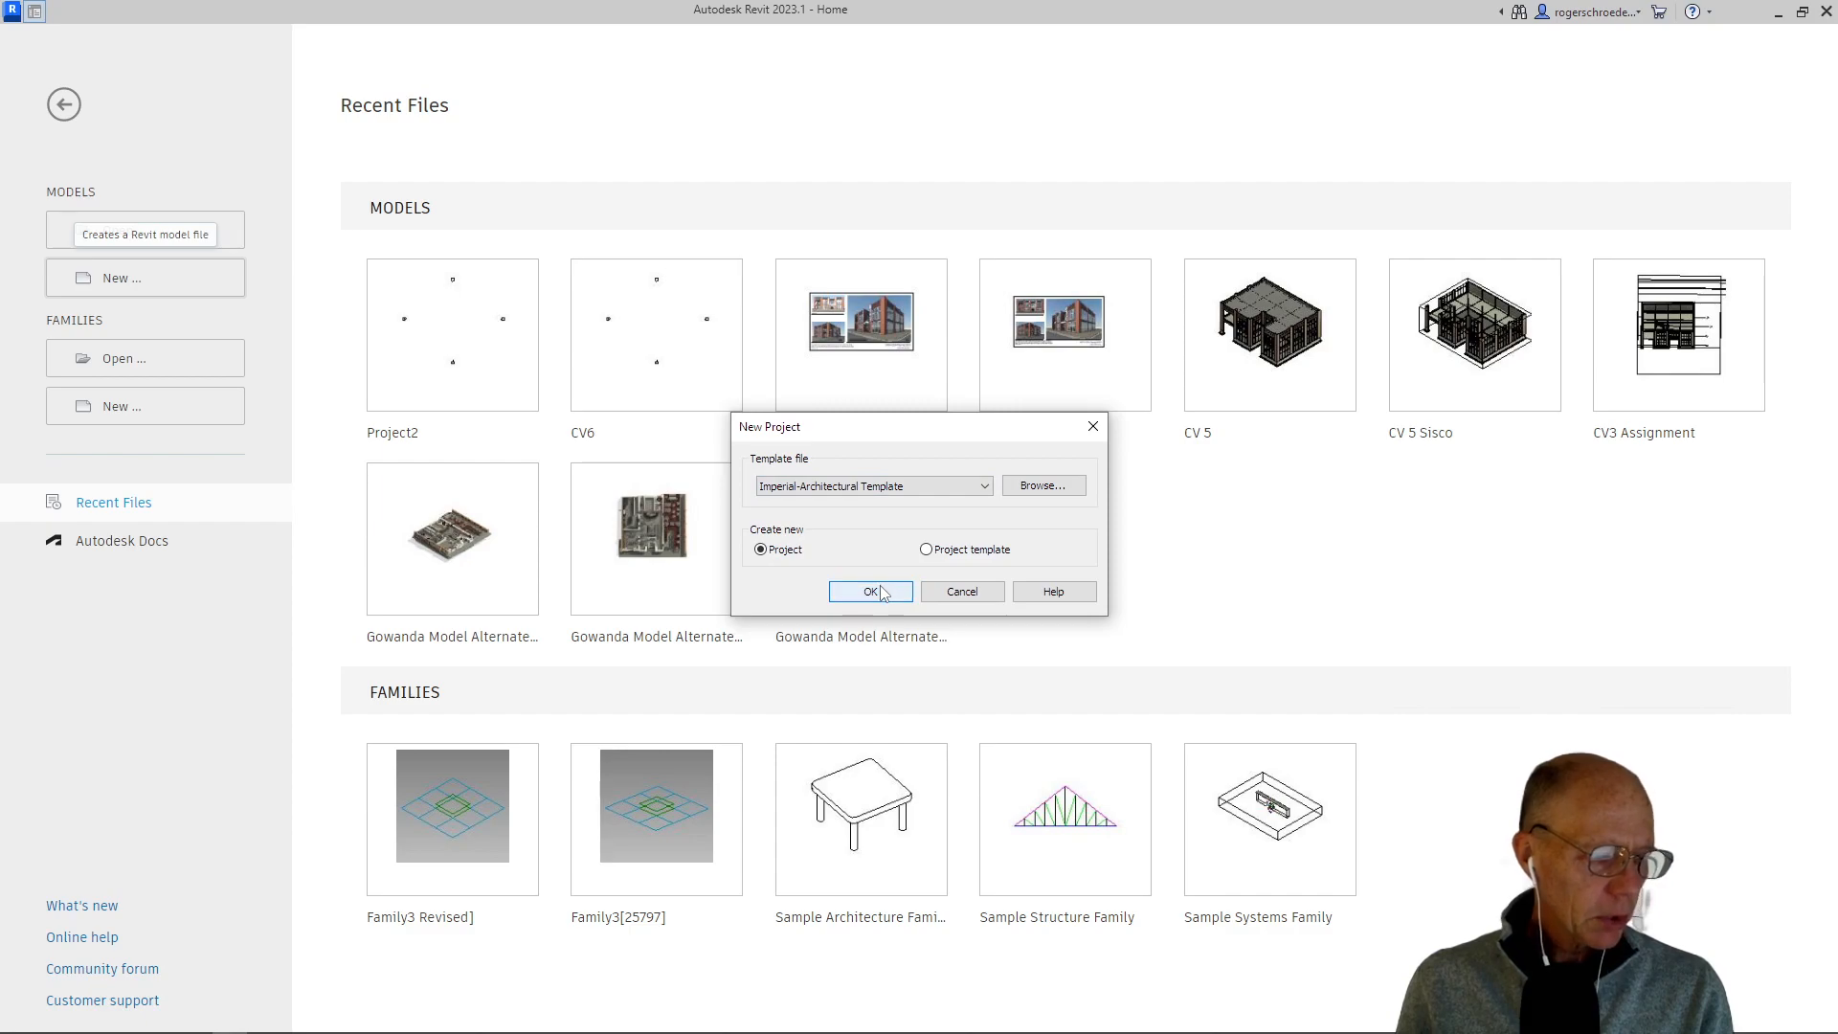
- Create a project from the Imperial-Architectural Template and save it as CV6 in the CV6 68min folder
left_click(880, 598)
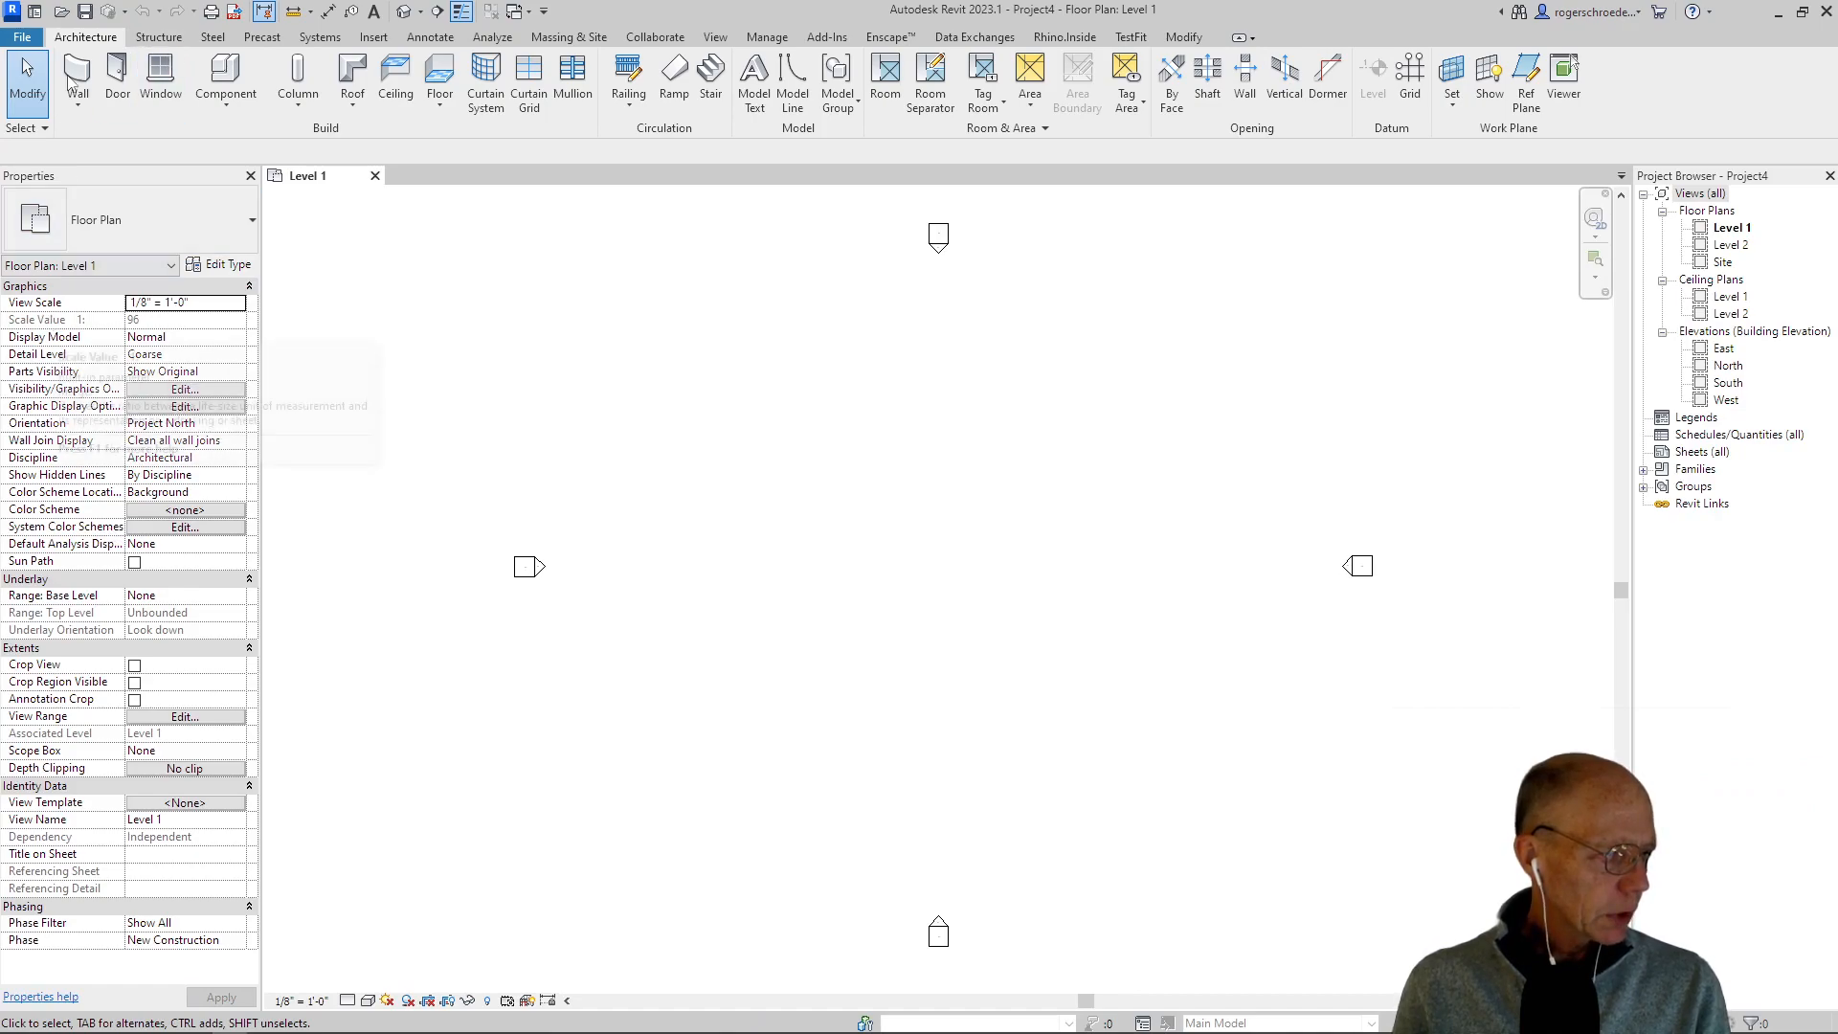
left_click(85, 11)
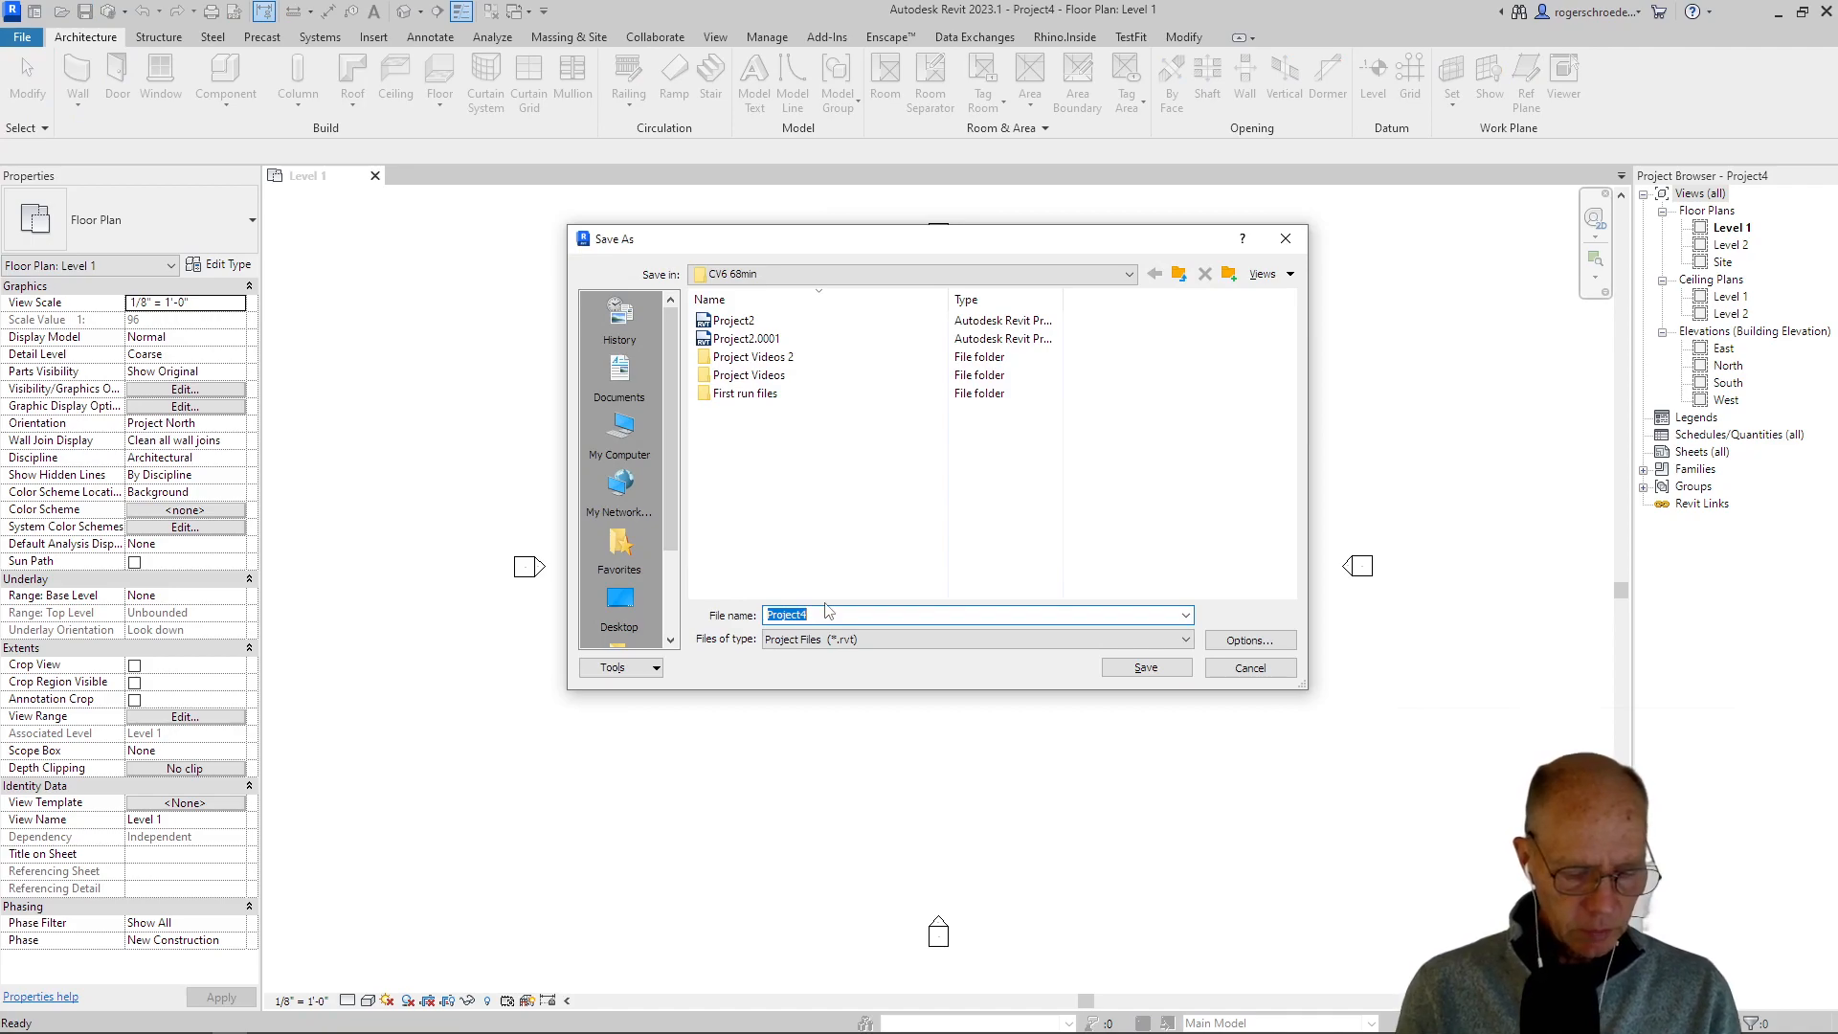
type("CV6")
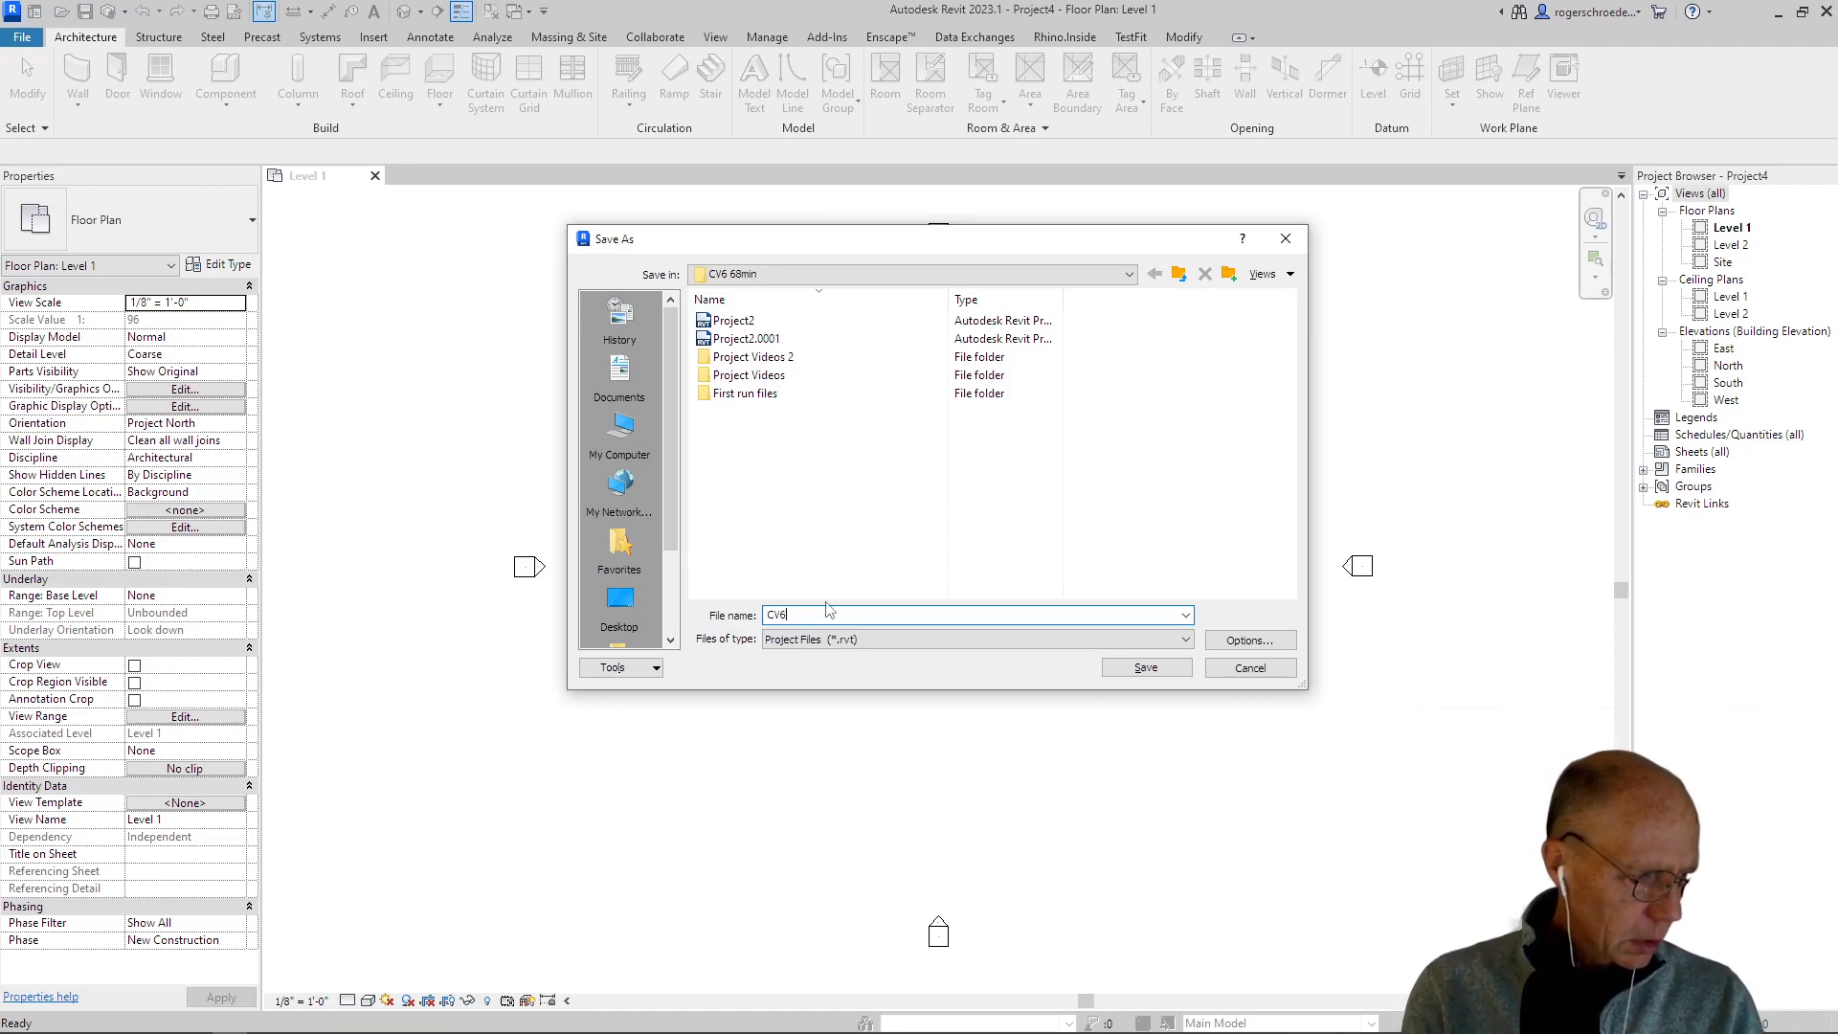
left_click(1137, 666)
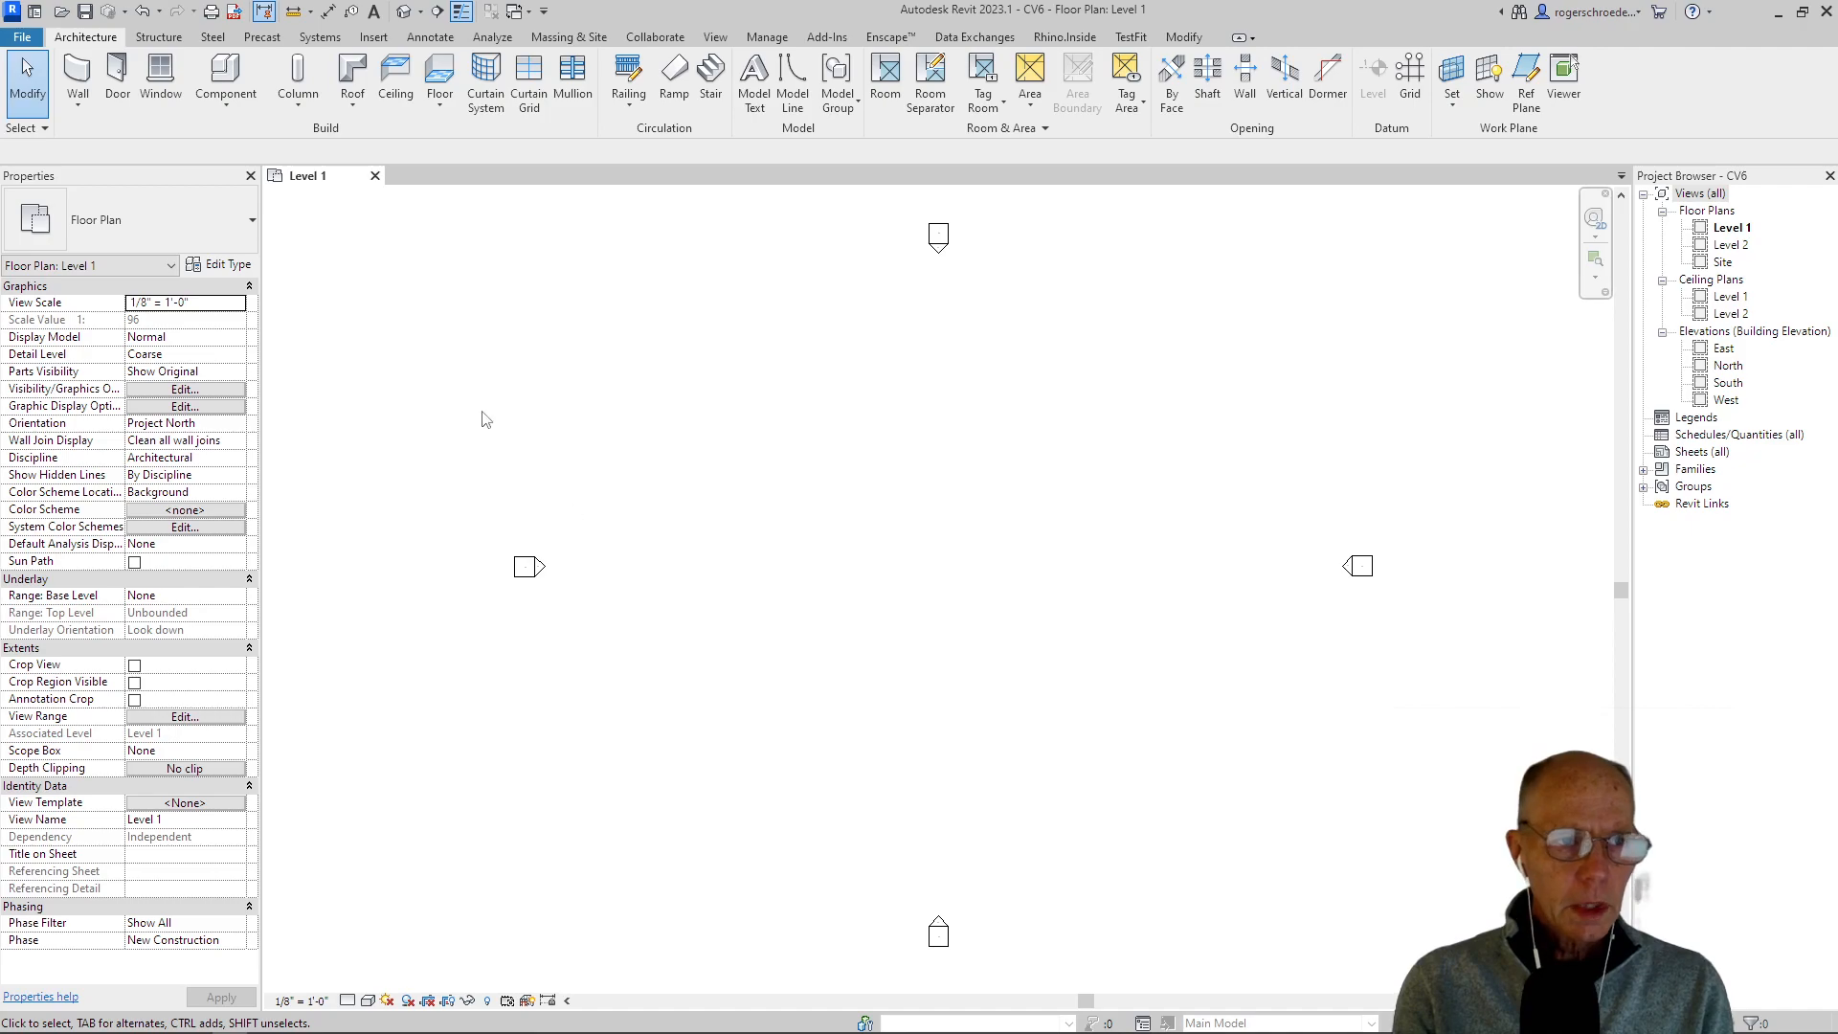
- Start a new conceptual mass family from the Mass.rft template in the Conceptual Mass folder
left_click(23, 38)
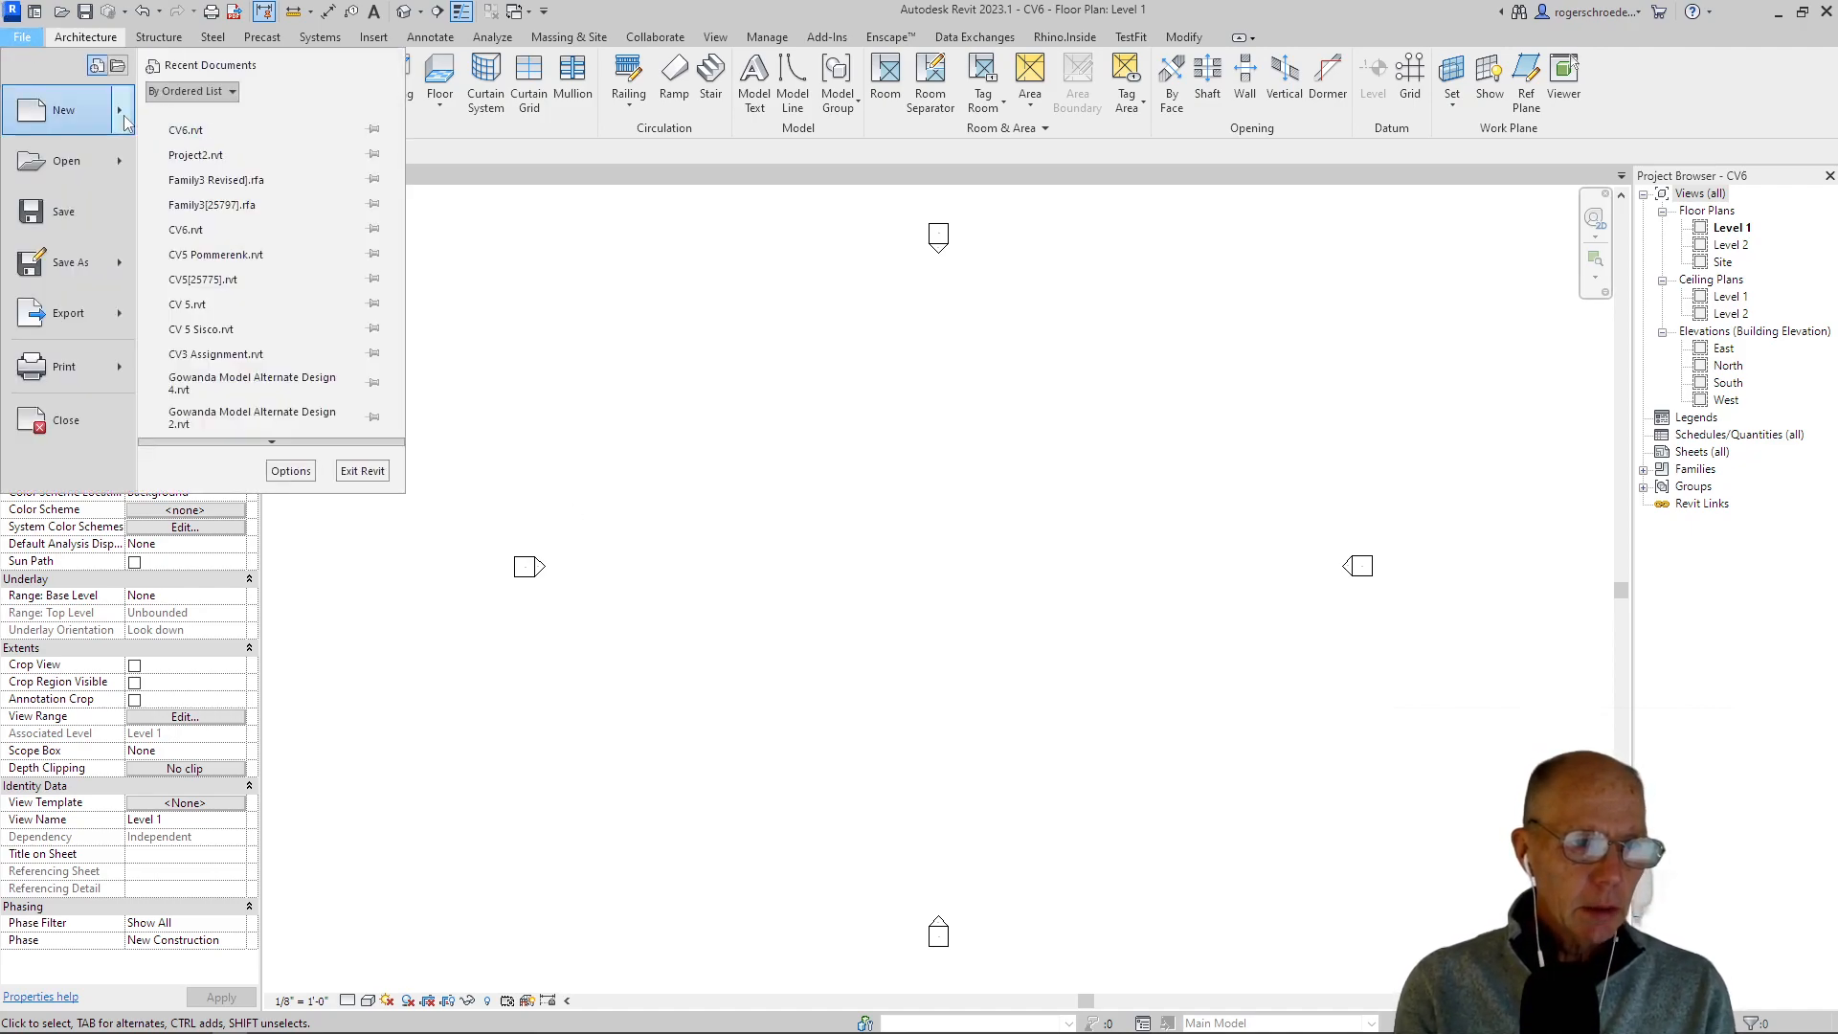
mouse_move(124, 121)
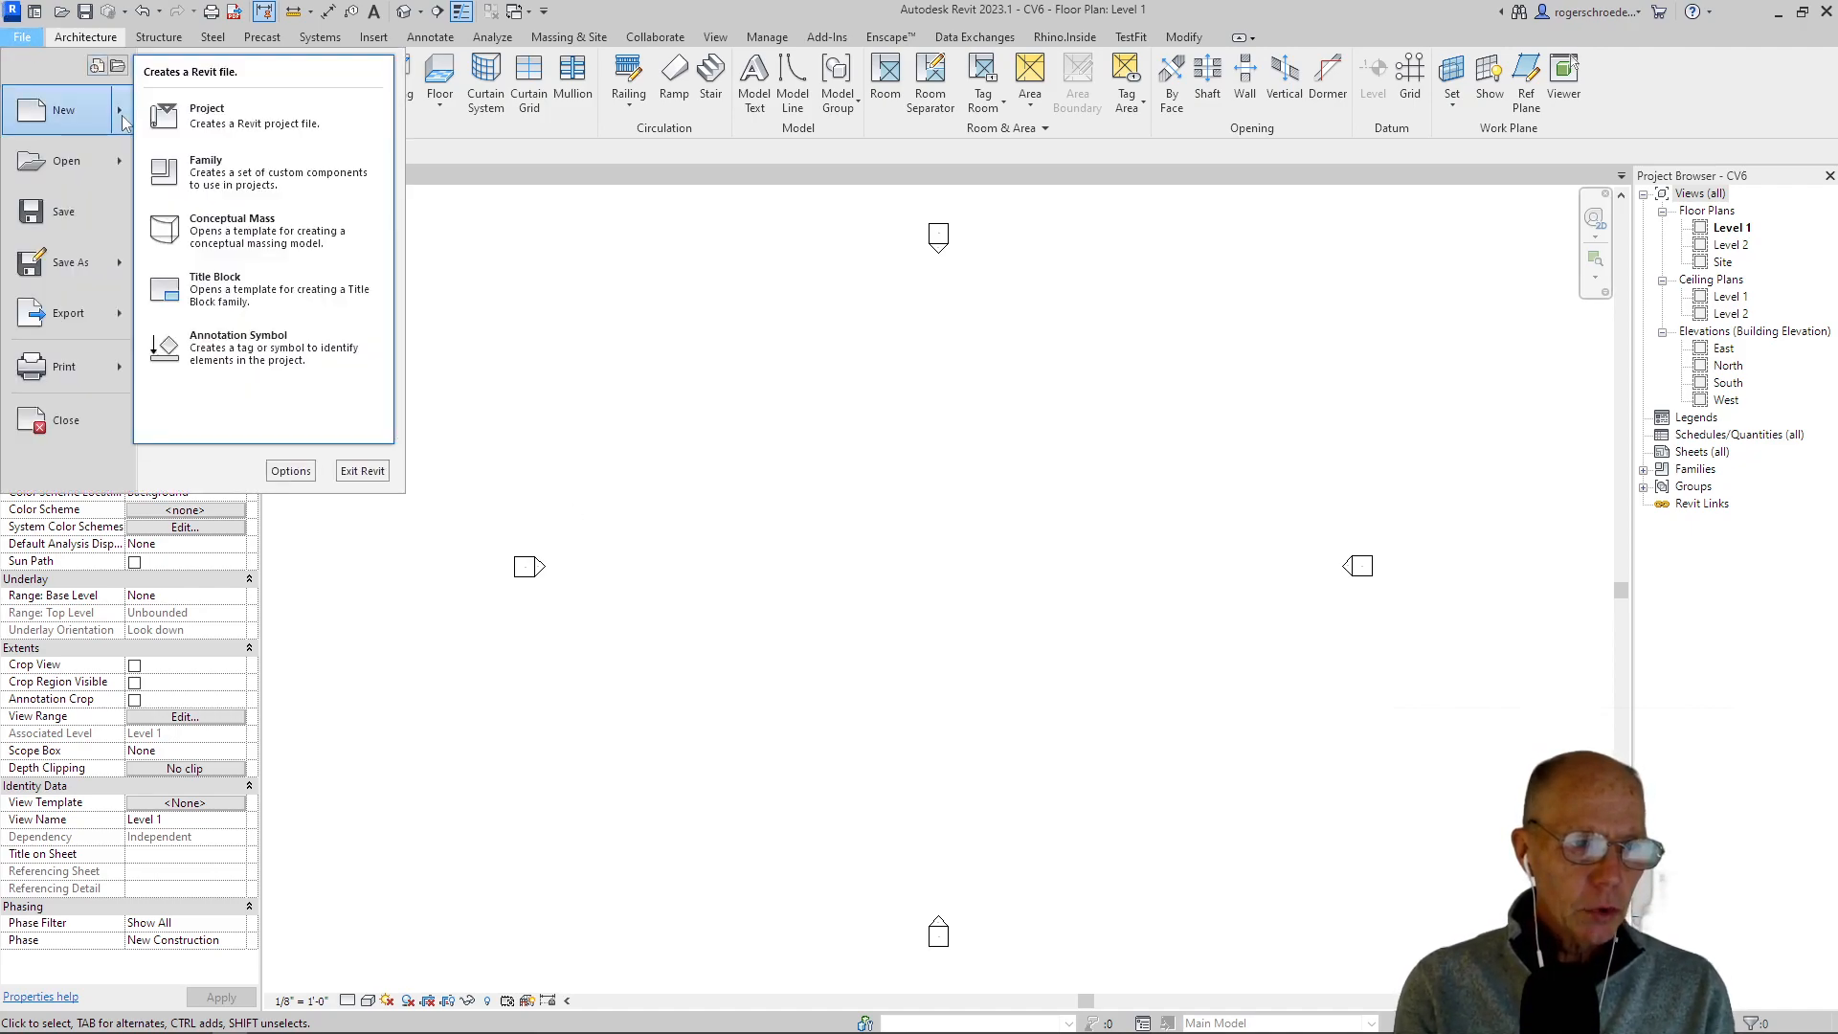
left_click(195, 249)
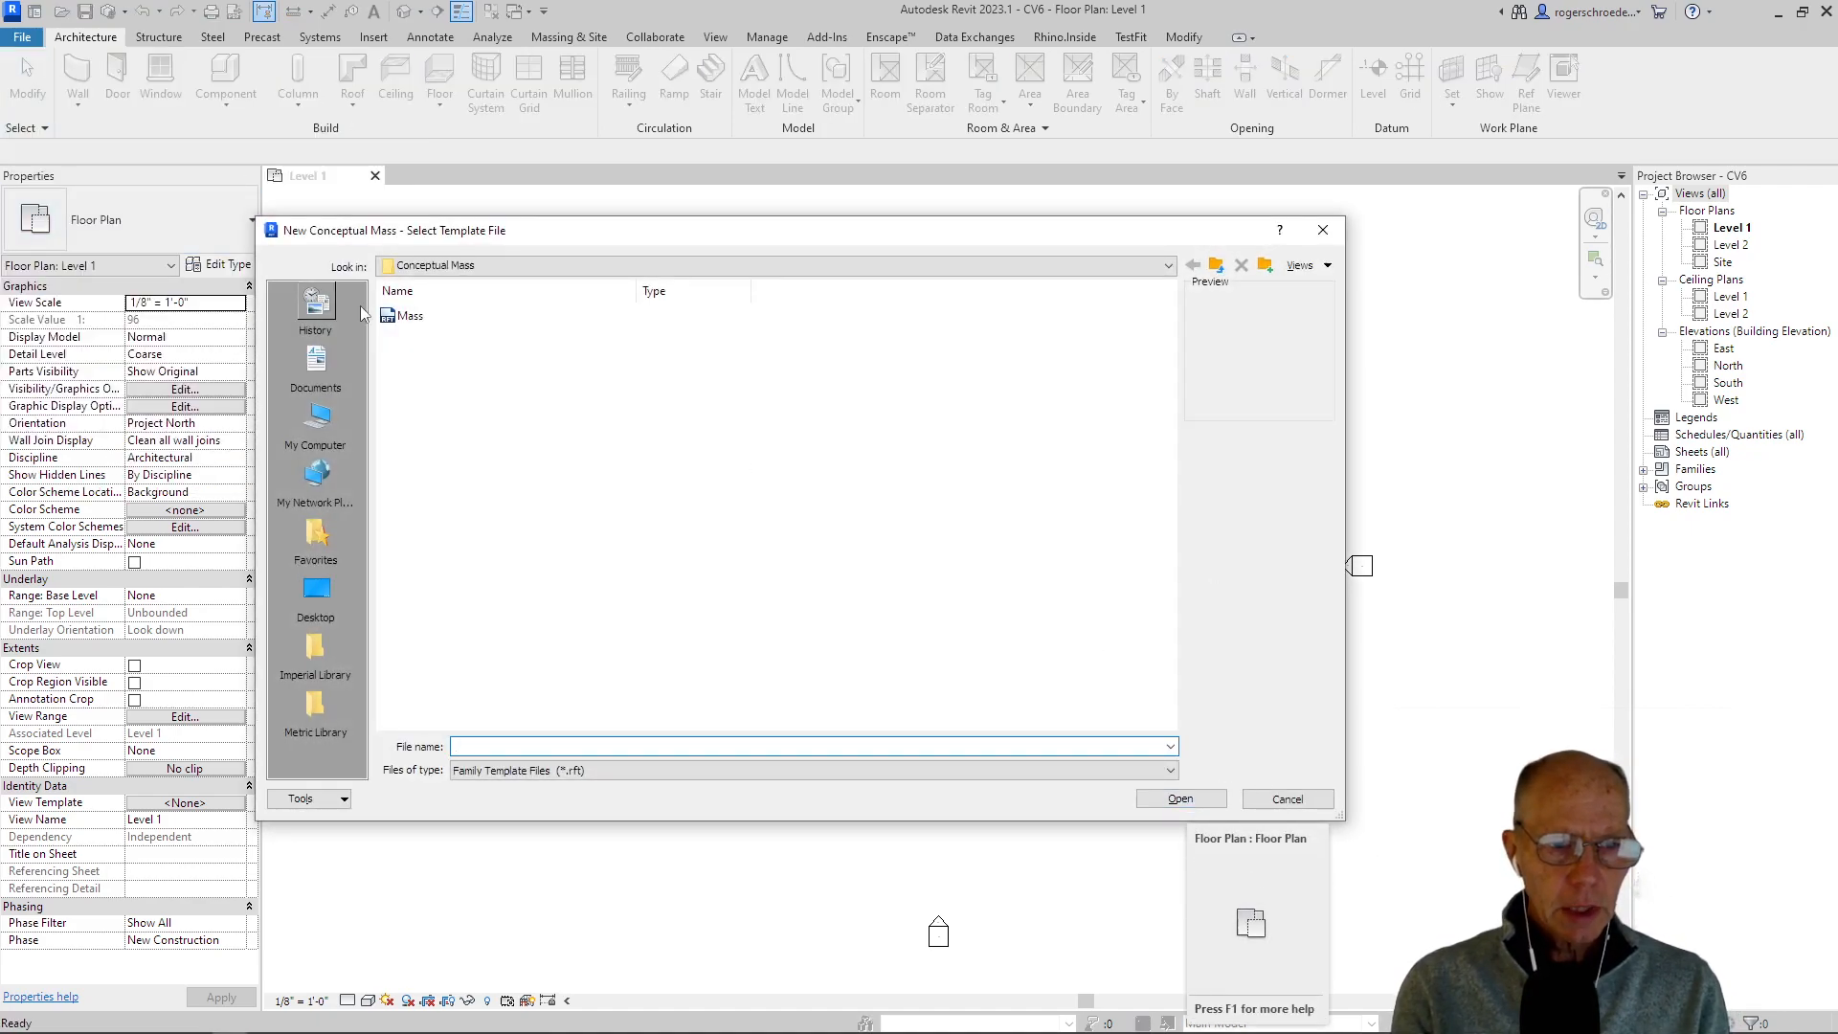
left_click(452, 268)
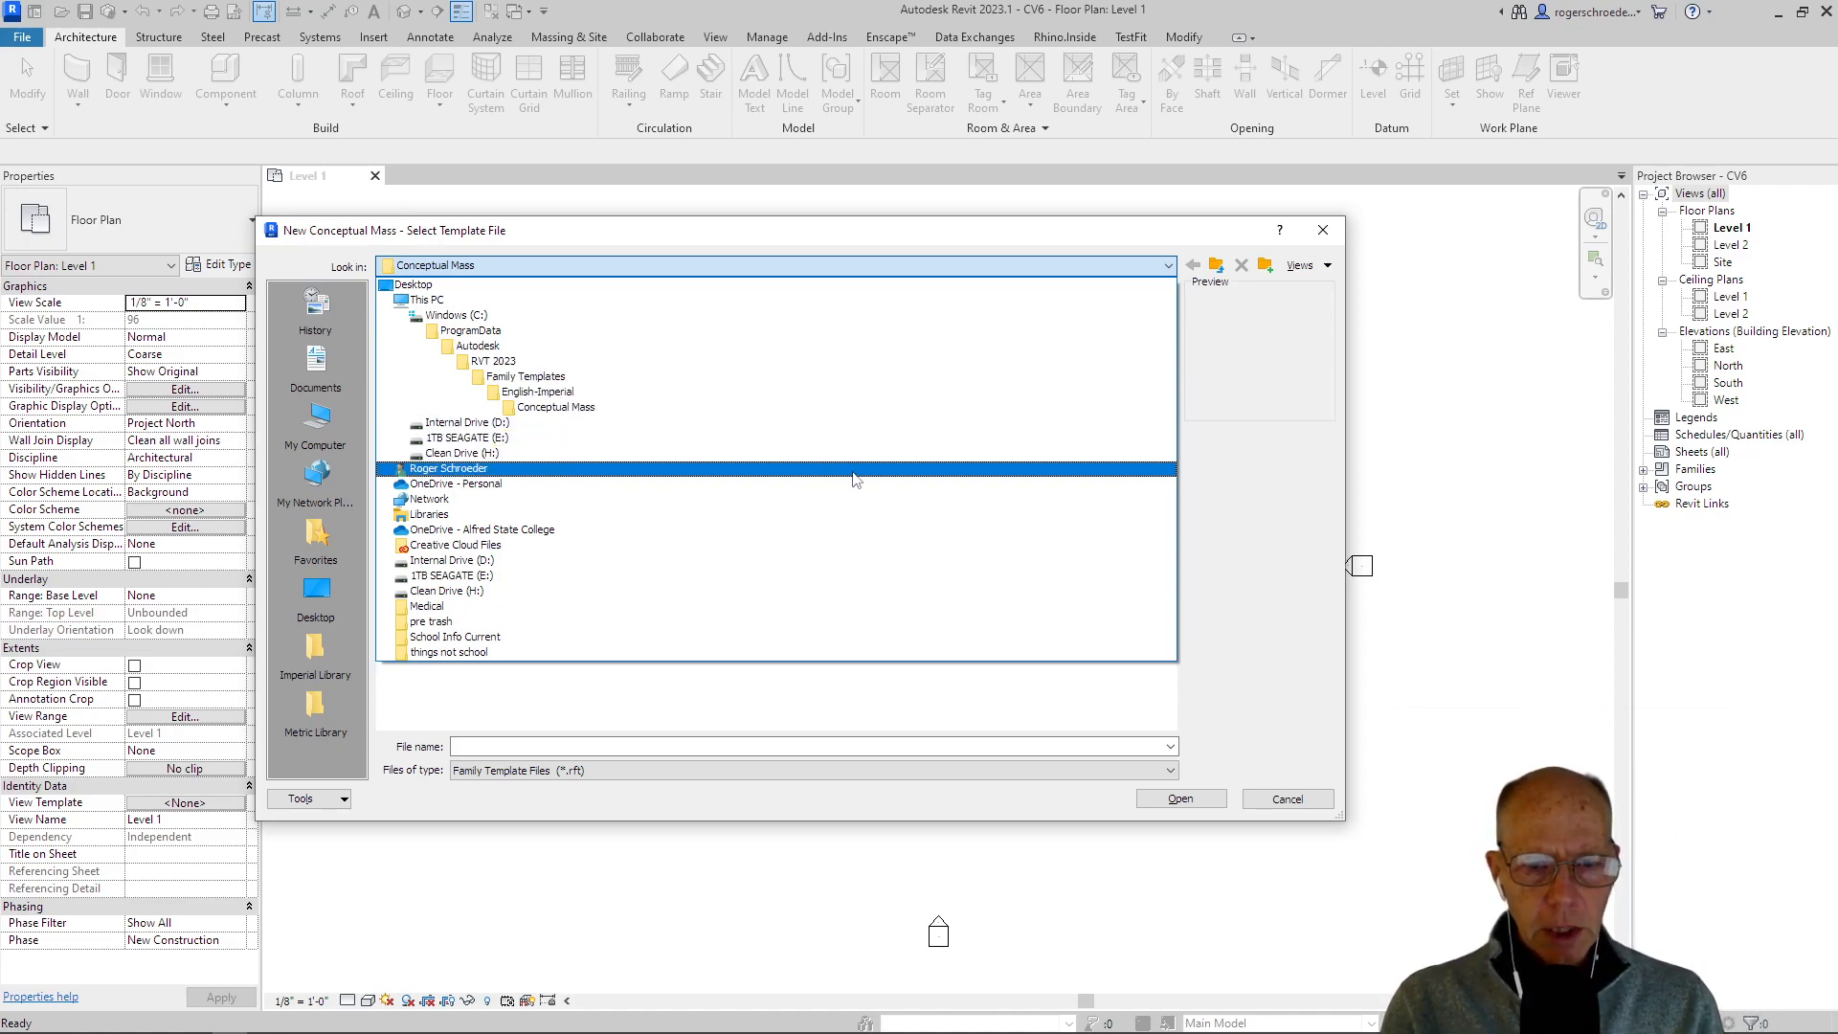
left_click(840, 234)
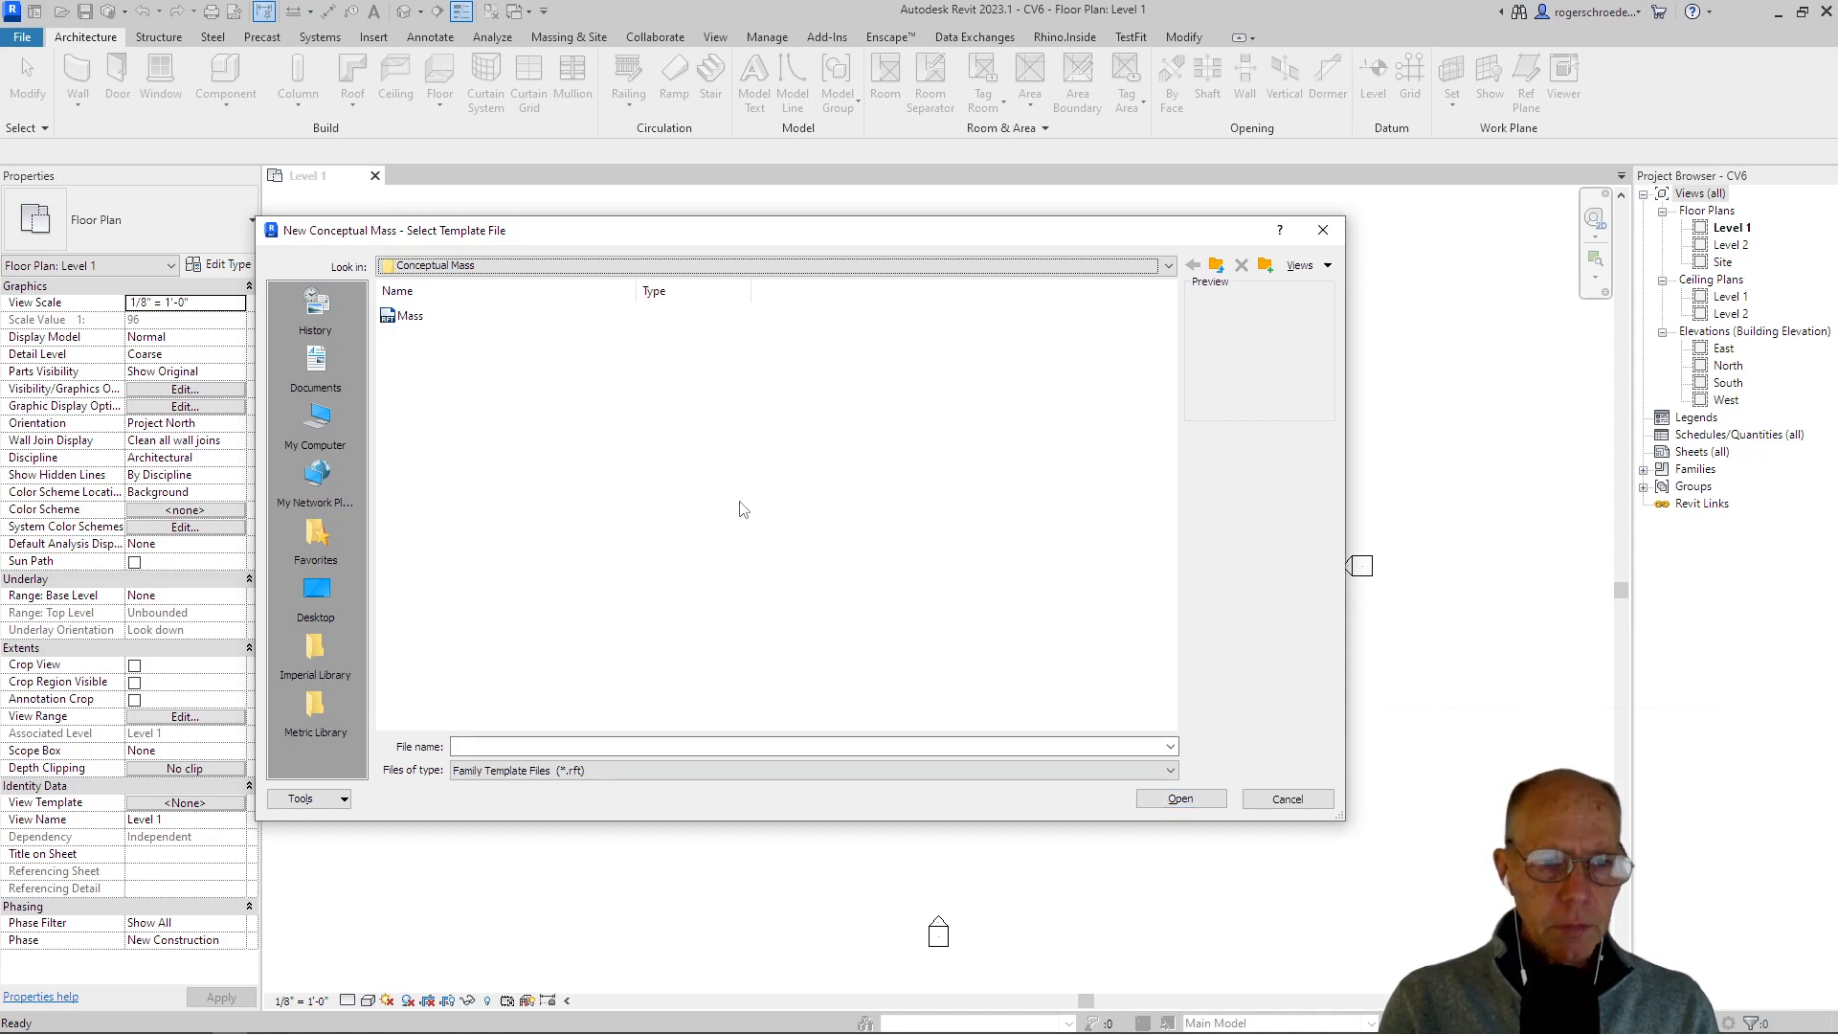
left_click(409, 318)
left_click(409, 317)
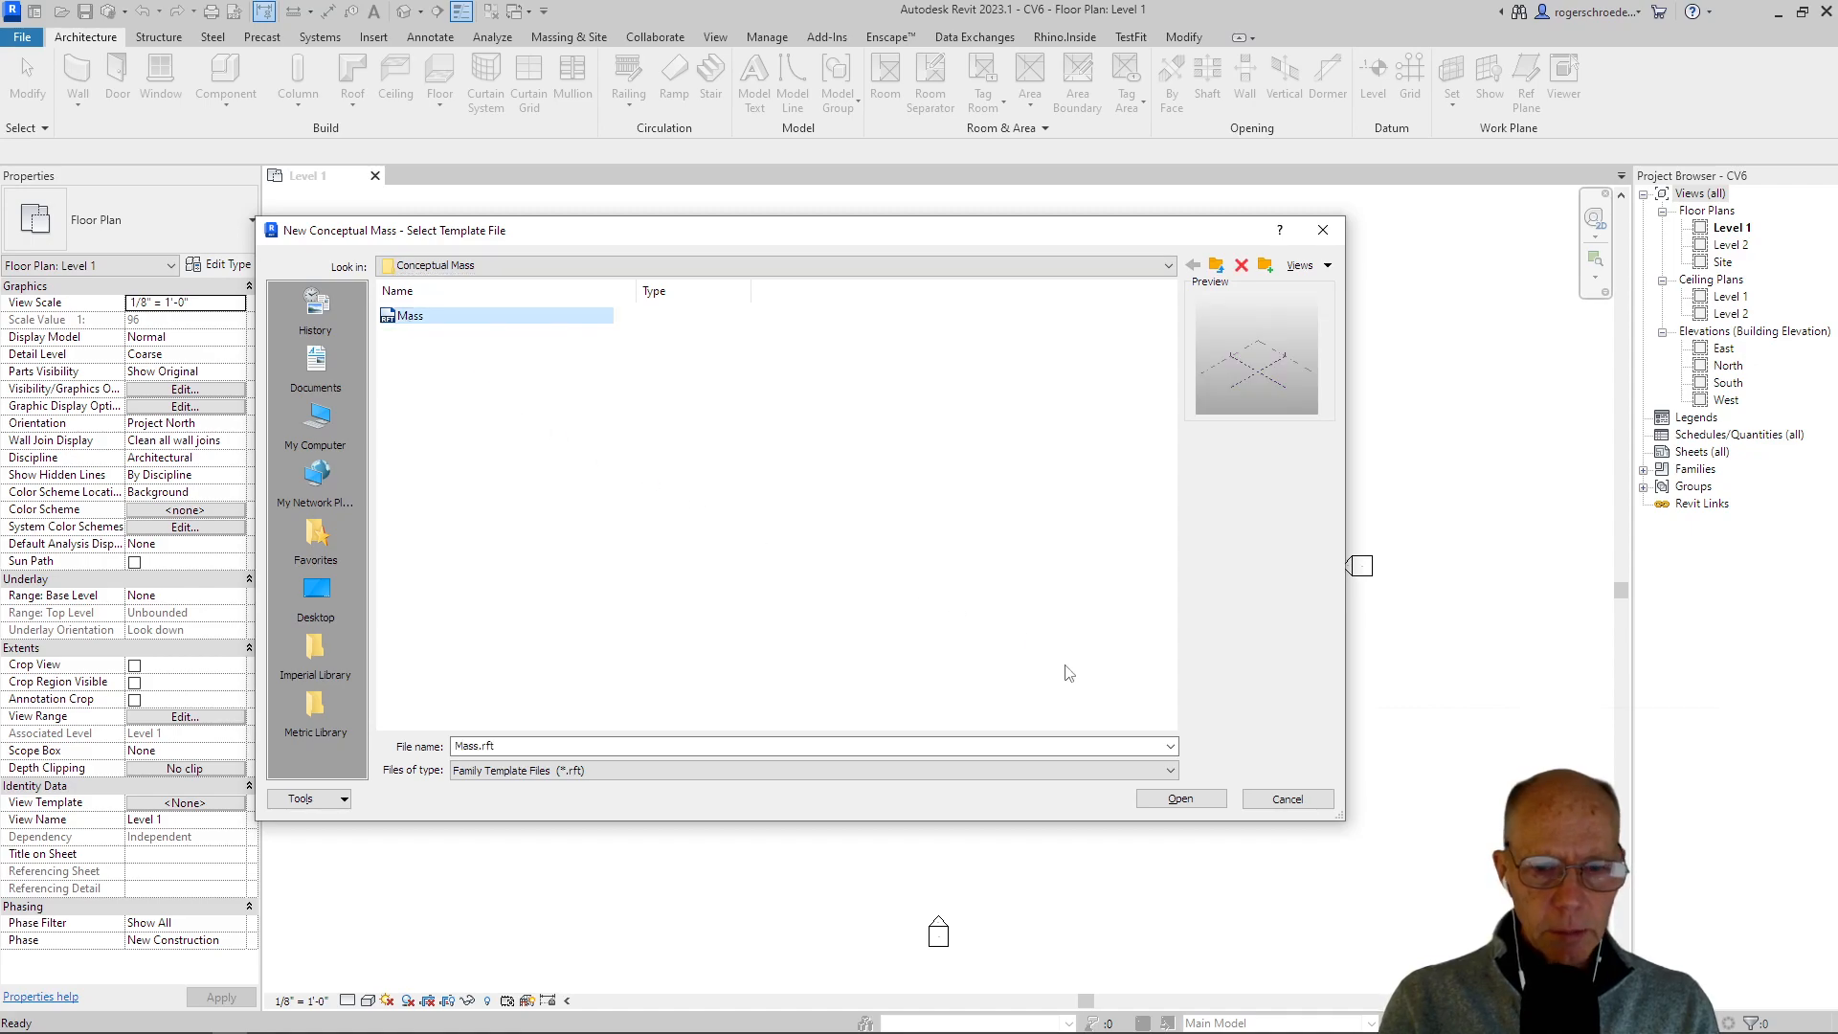
left_click(1166, 800)
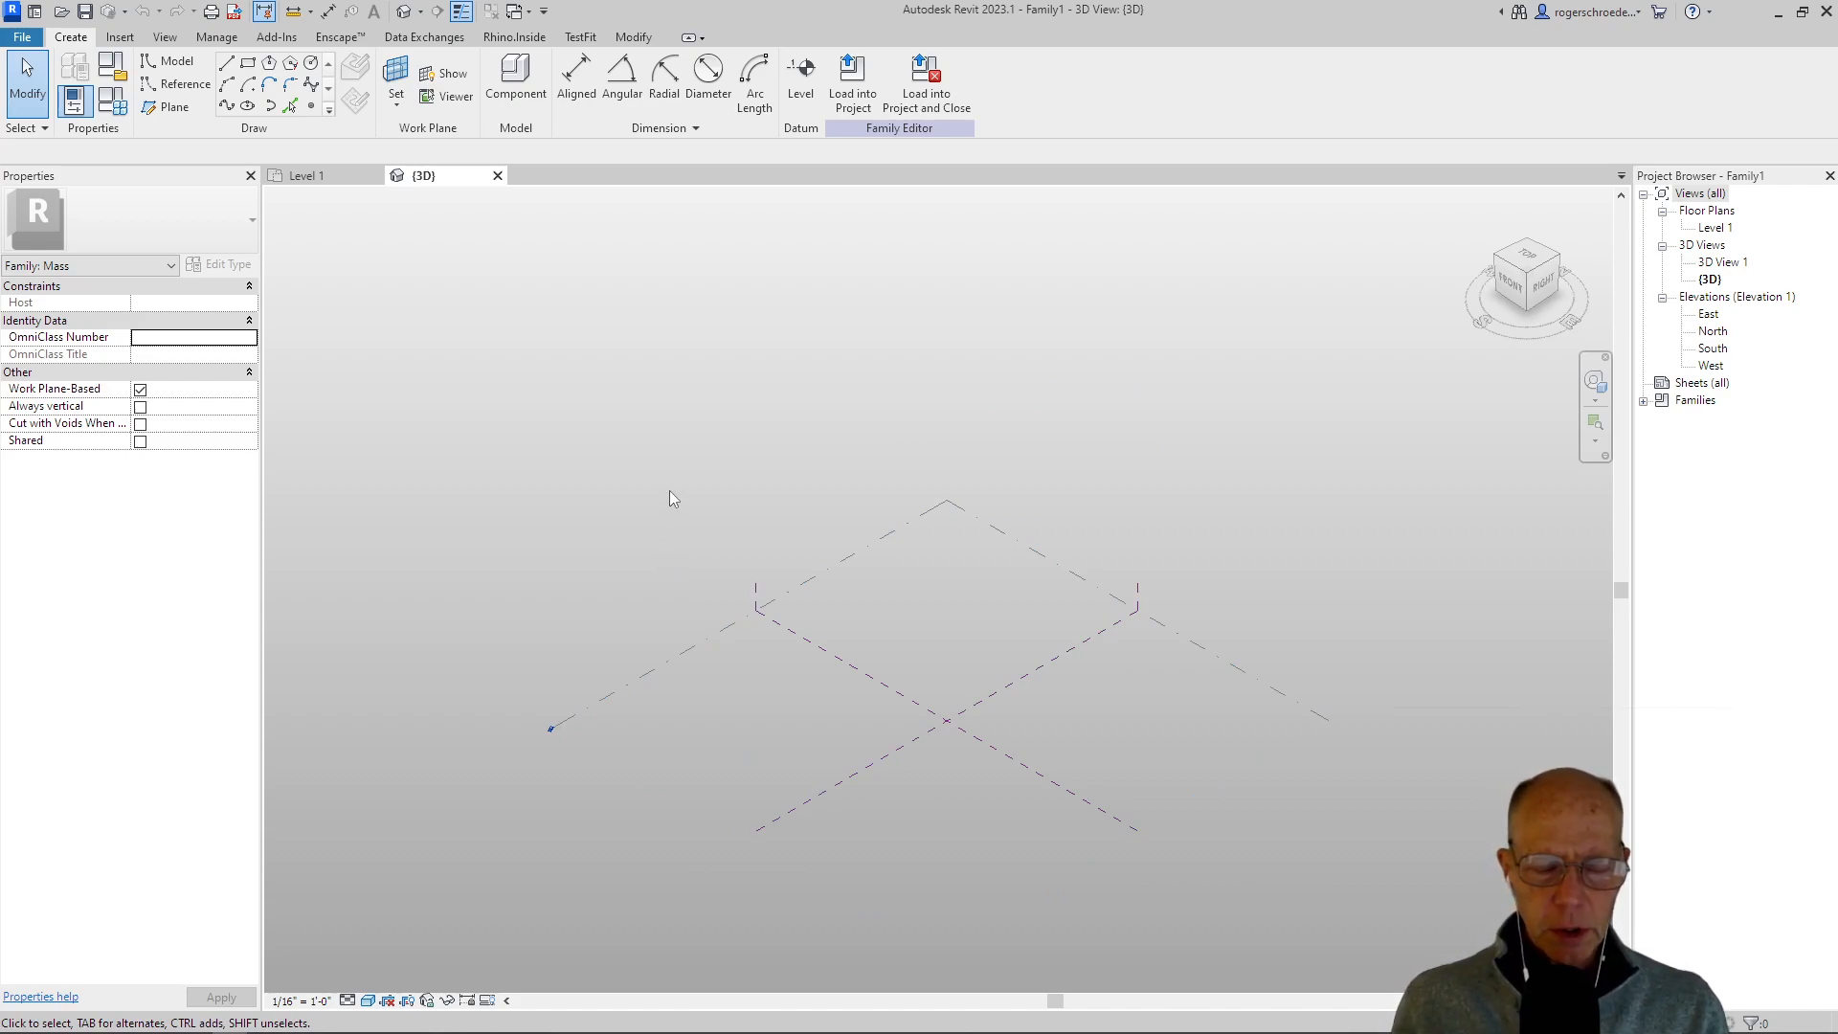
- In top view, copy the Center (Left/Right) reference plane 50 feet to each side of the original
left_click(1530, 261)
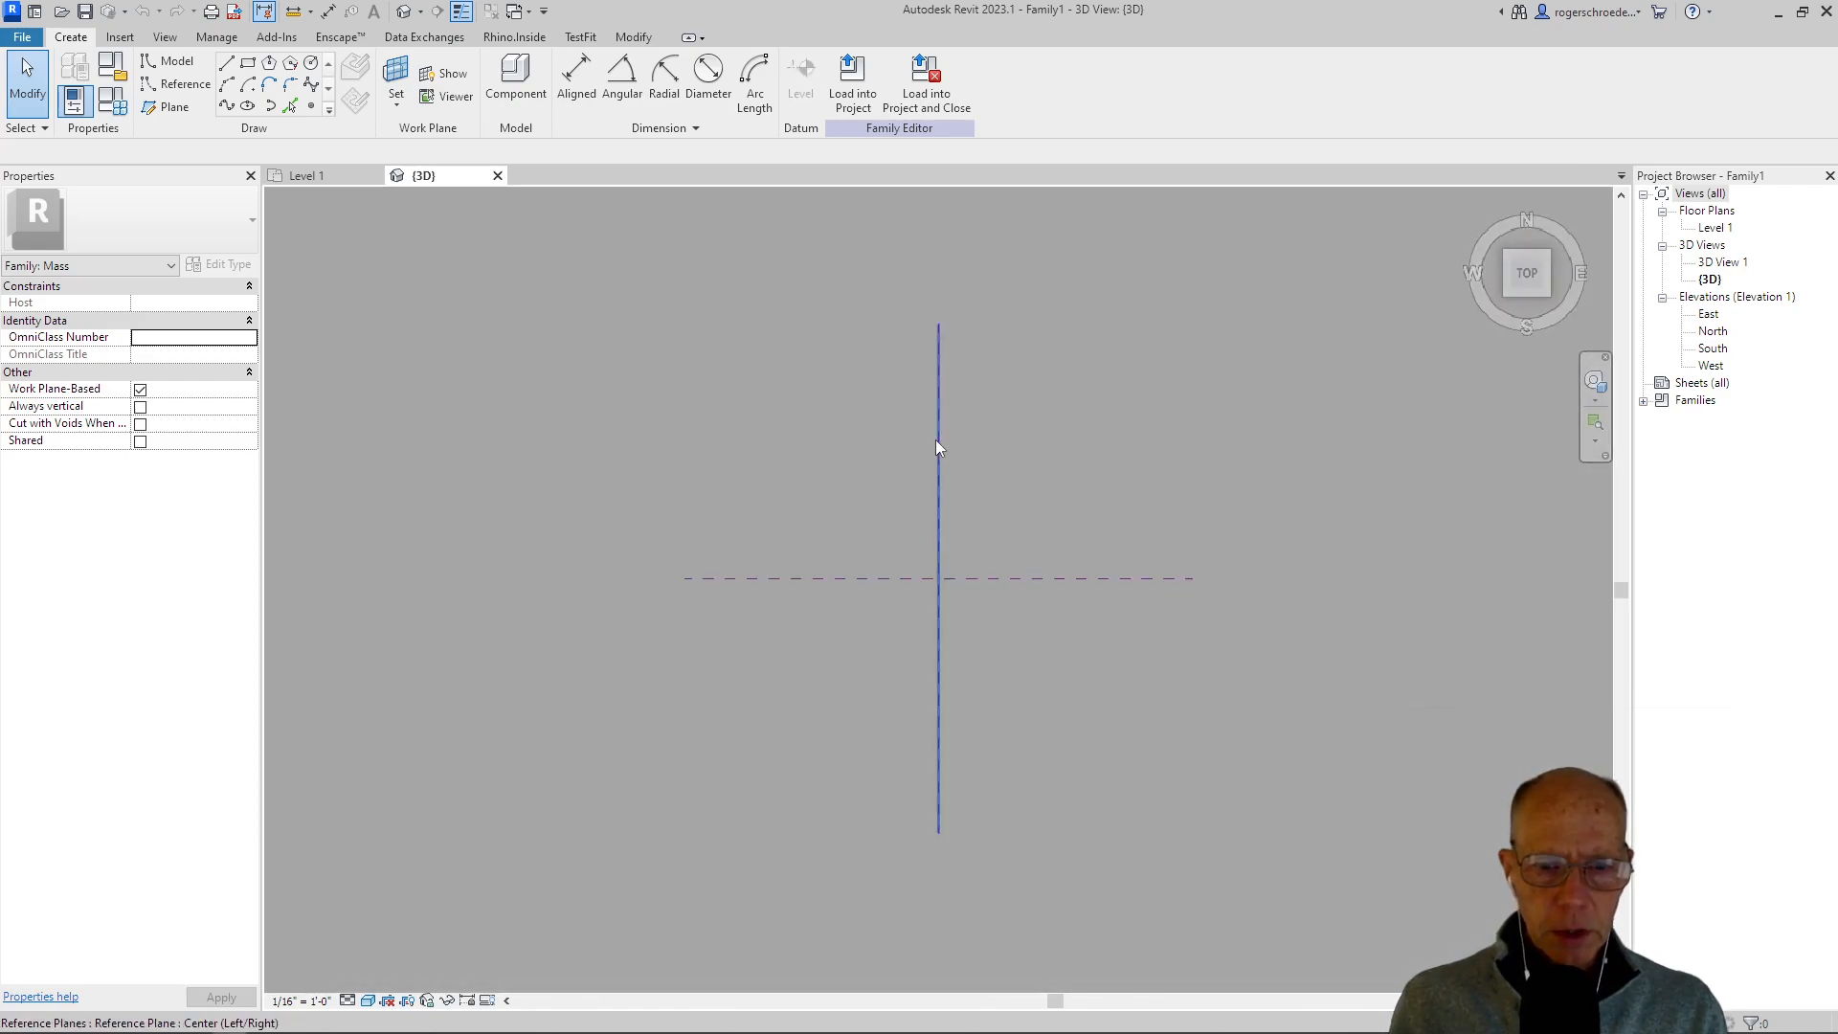
left_click(937, 447)
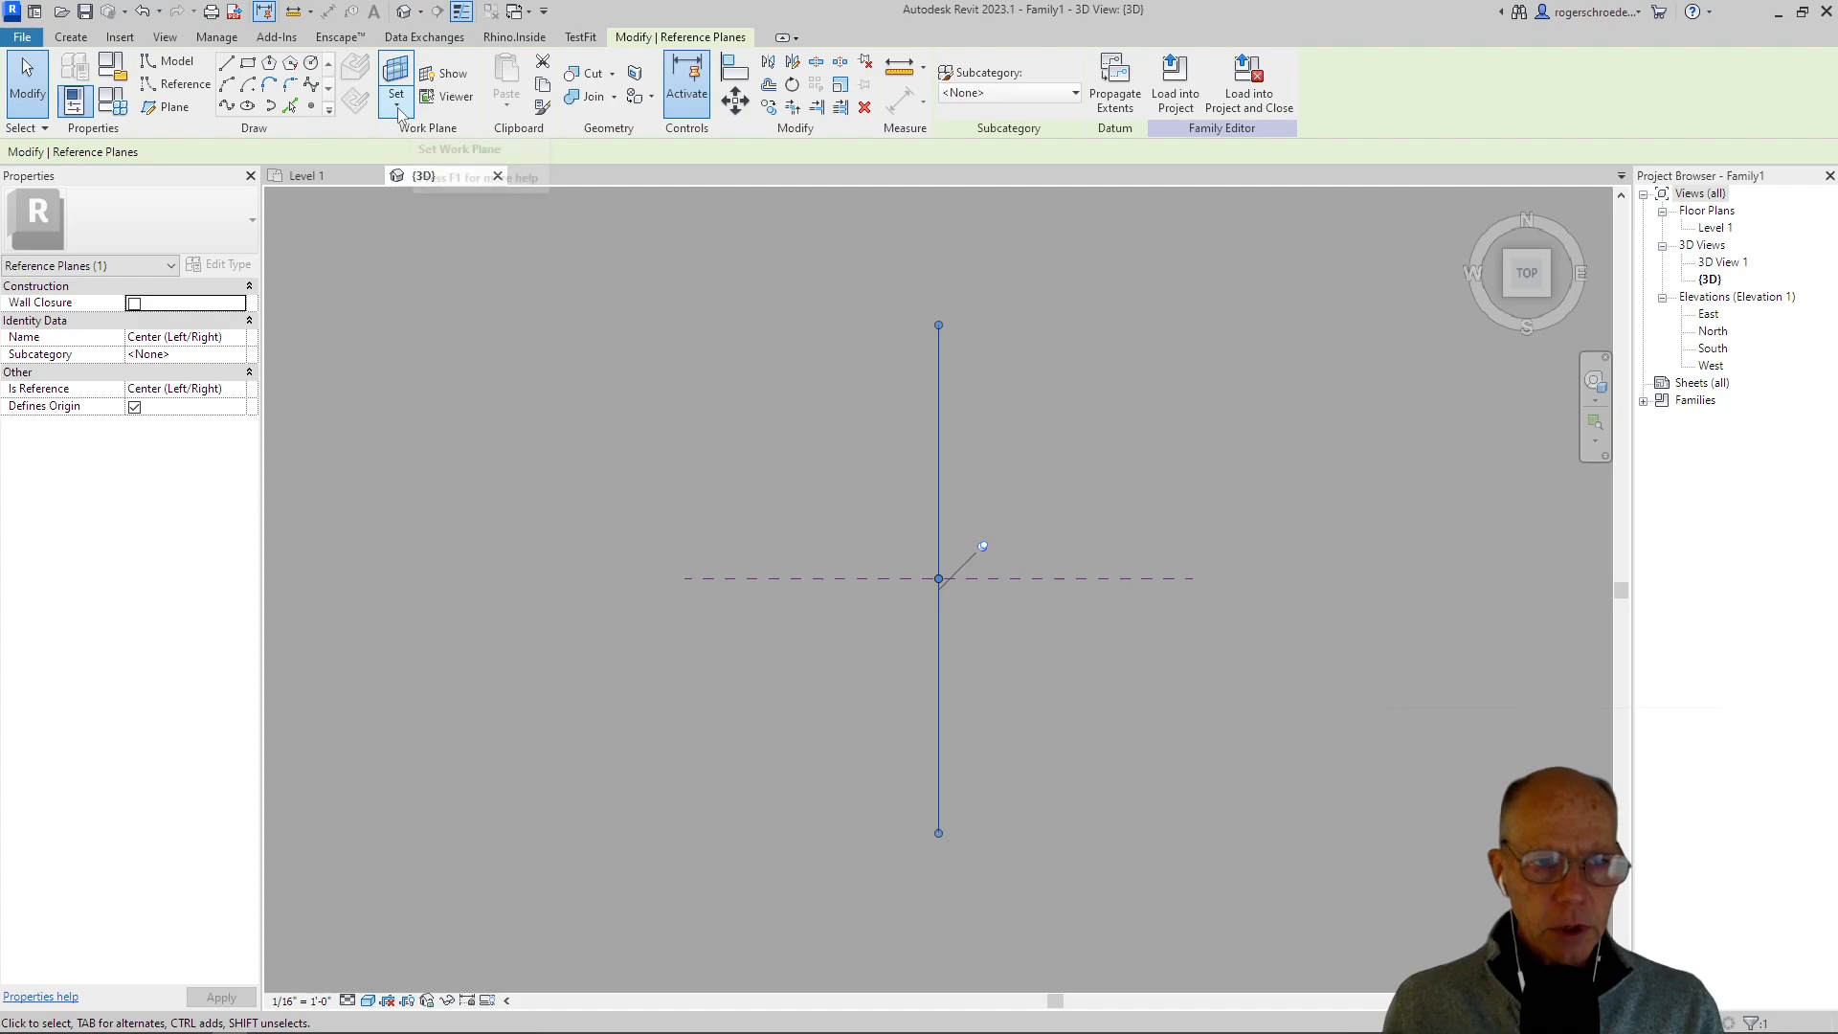
left_click(769, 106)
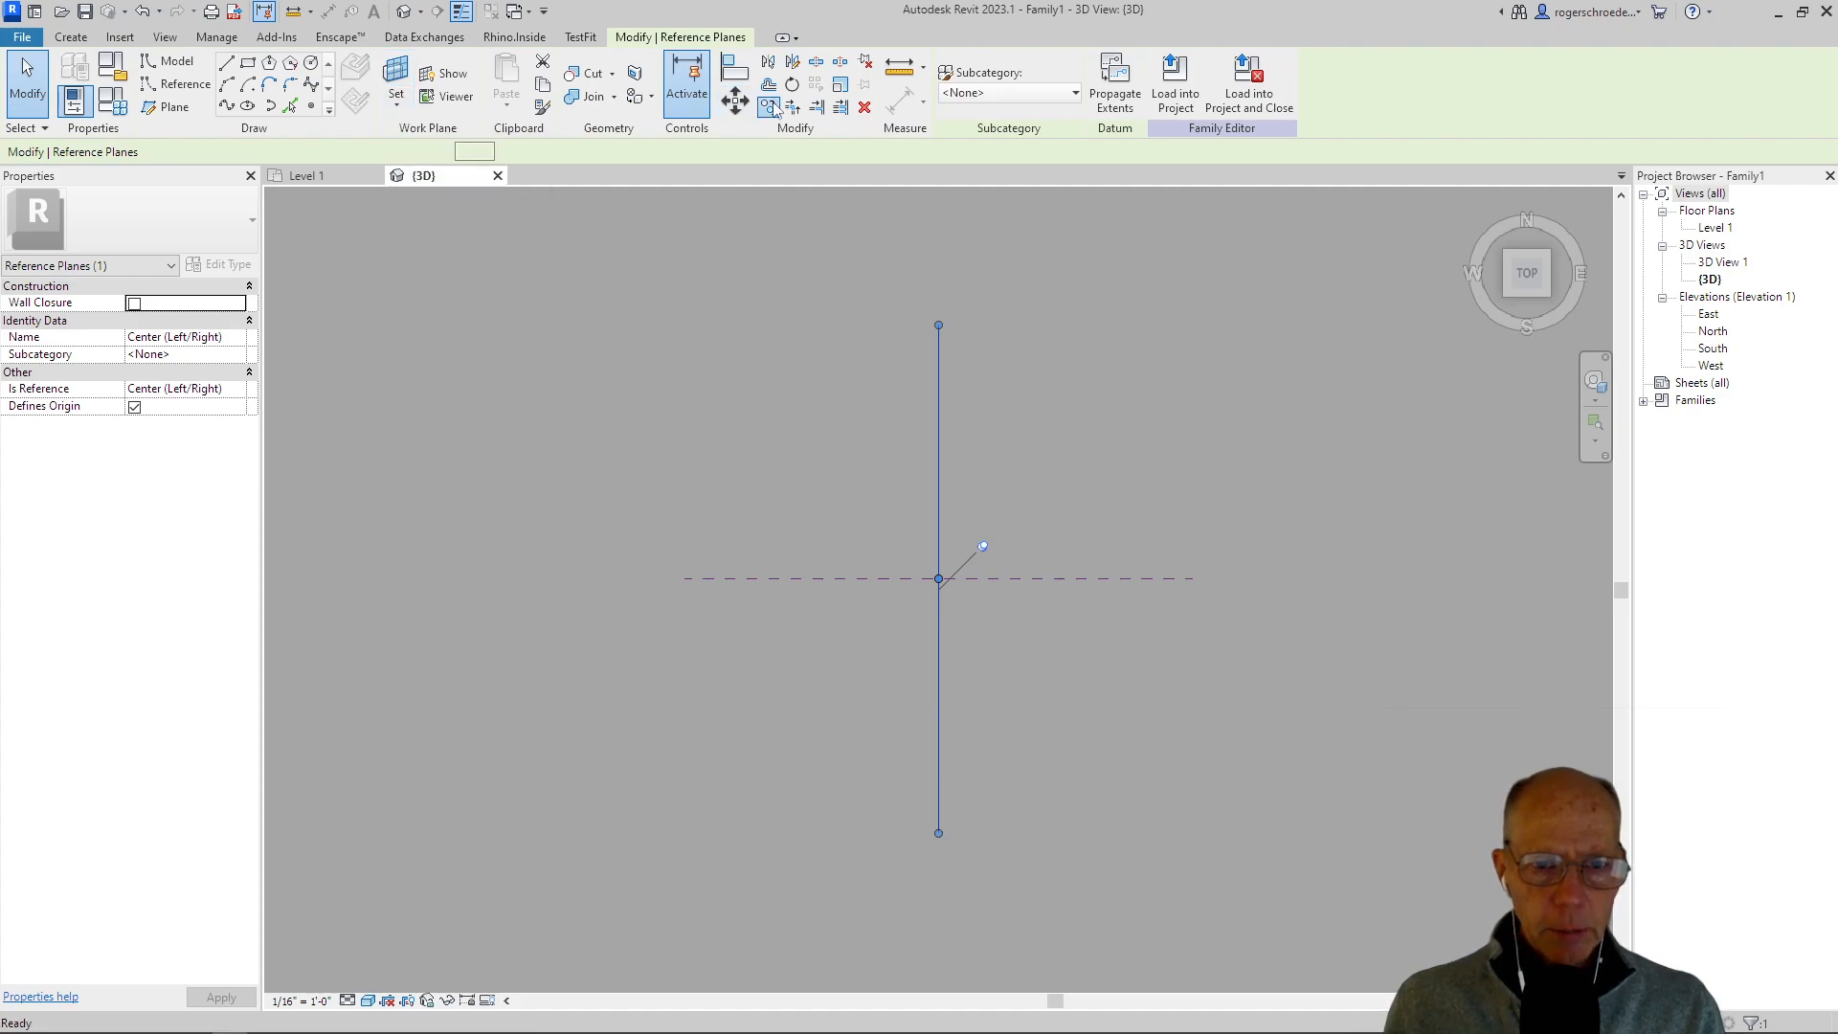
left_click(939, 376)
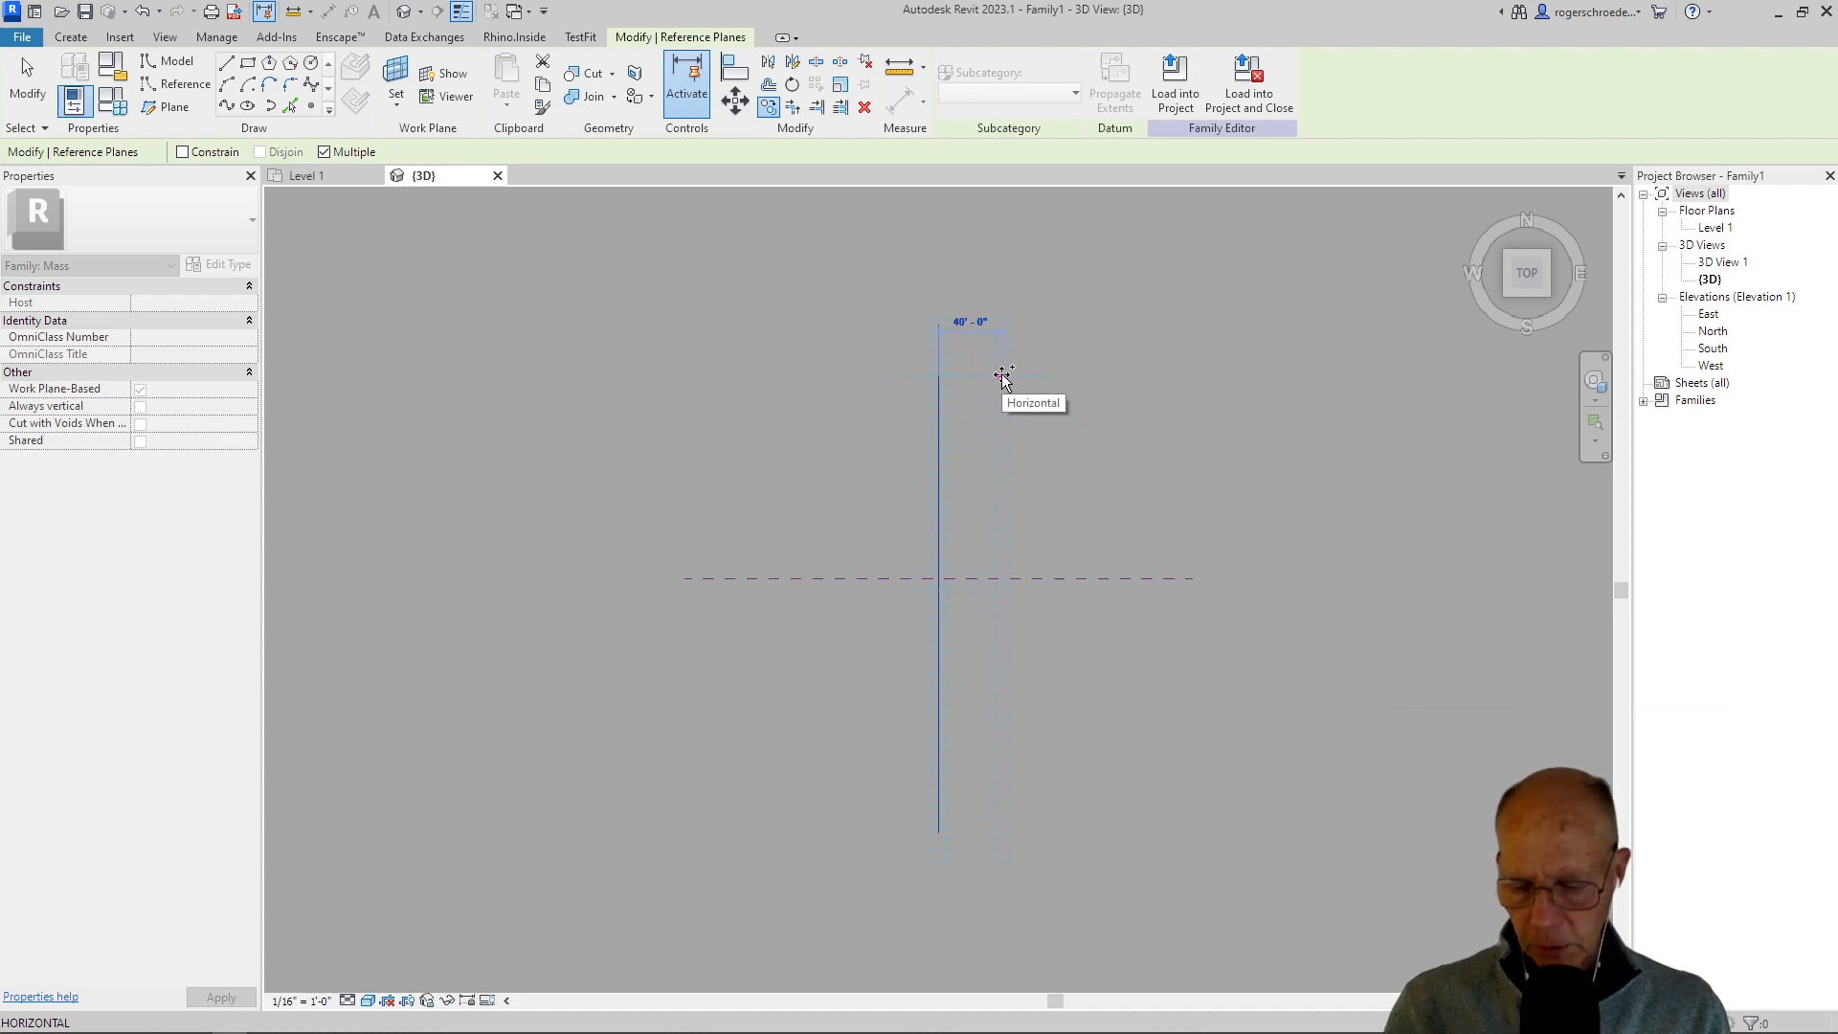
type("50")
key("Return")
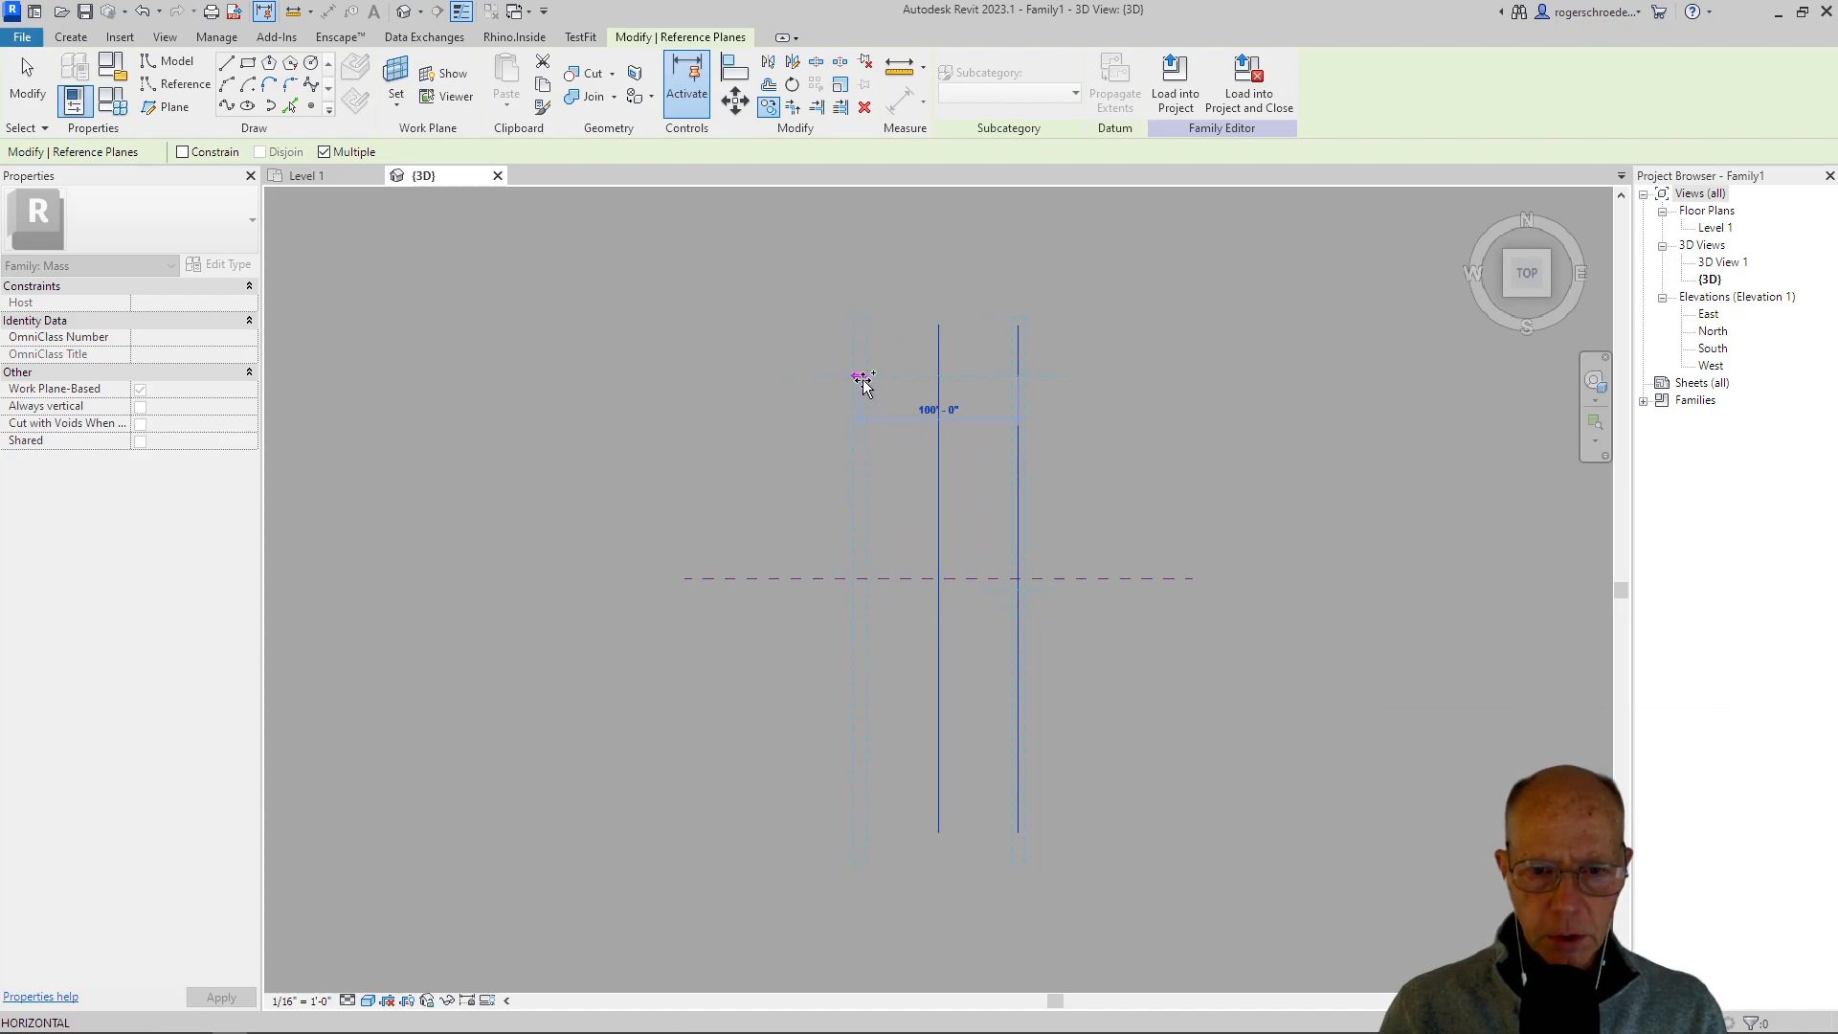
left_click(862, 378)
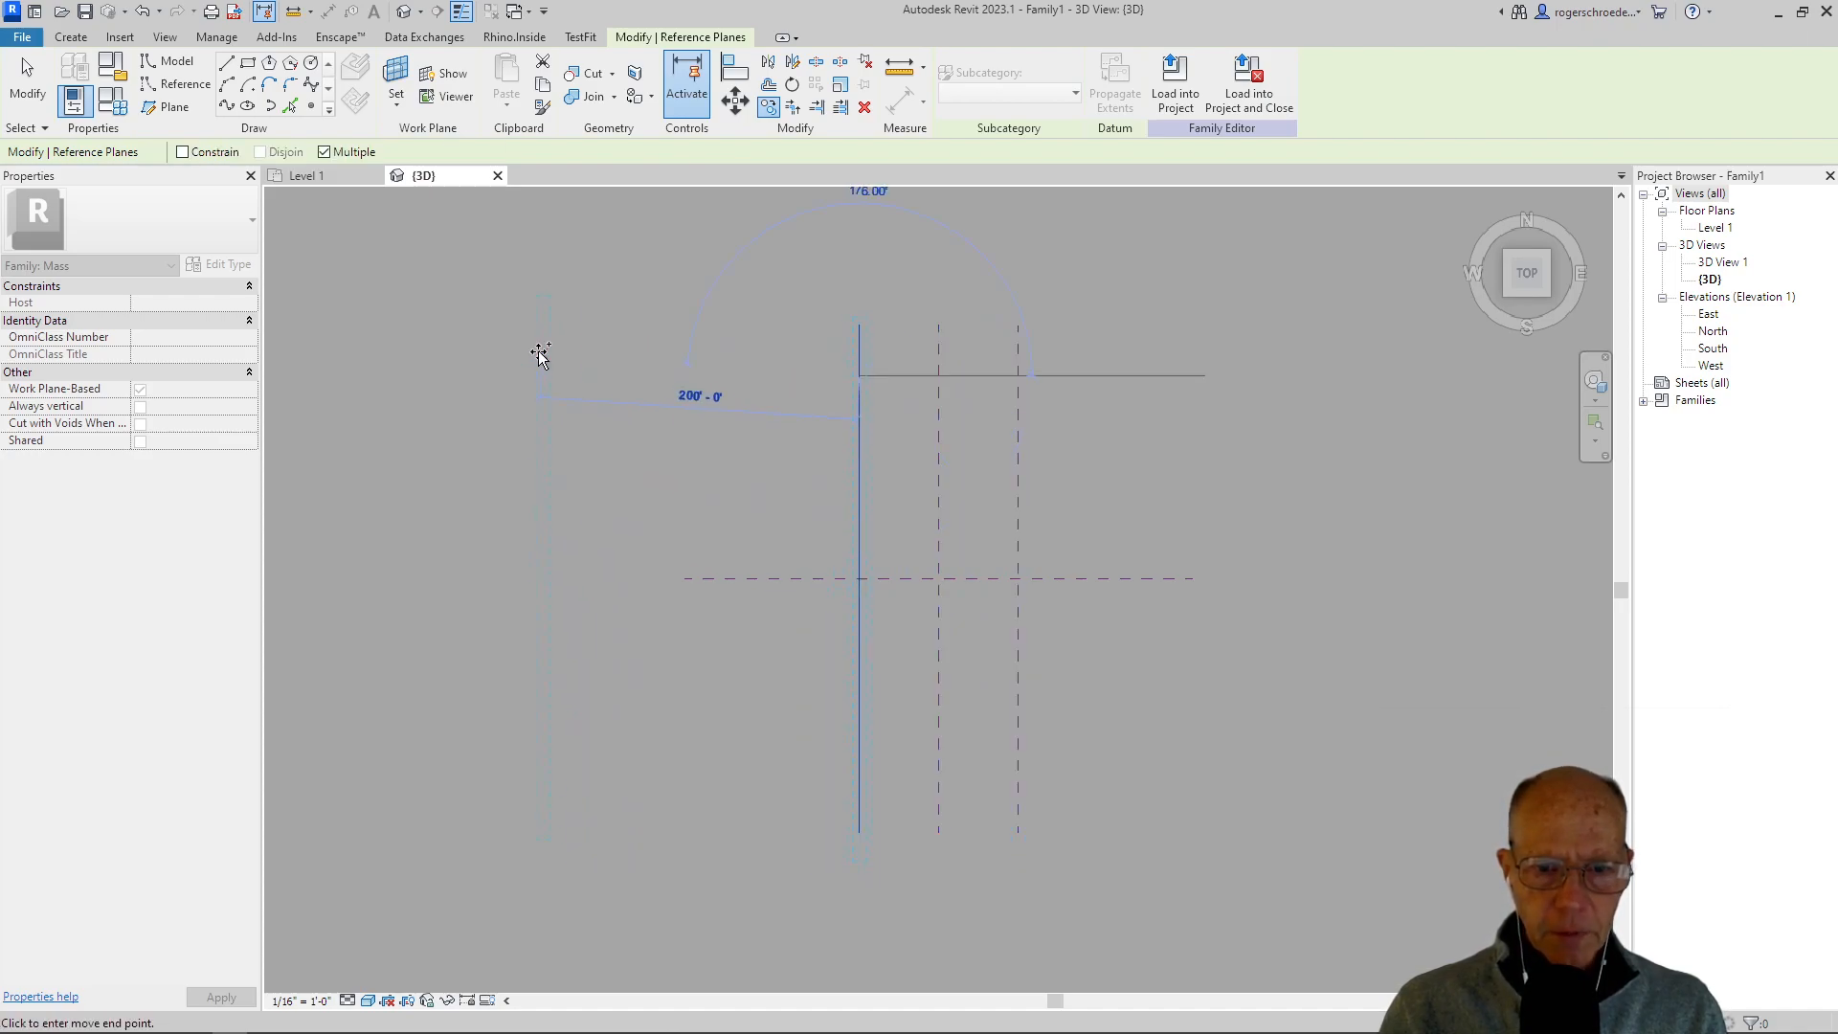
key("Escape")
key("Escape")
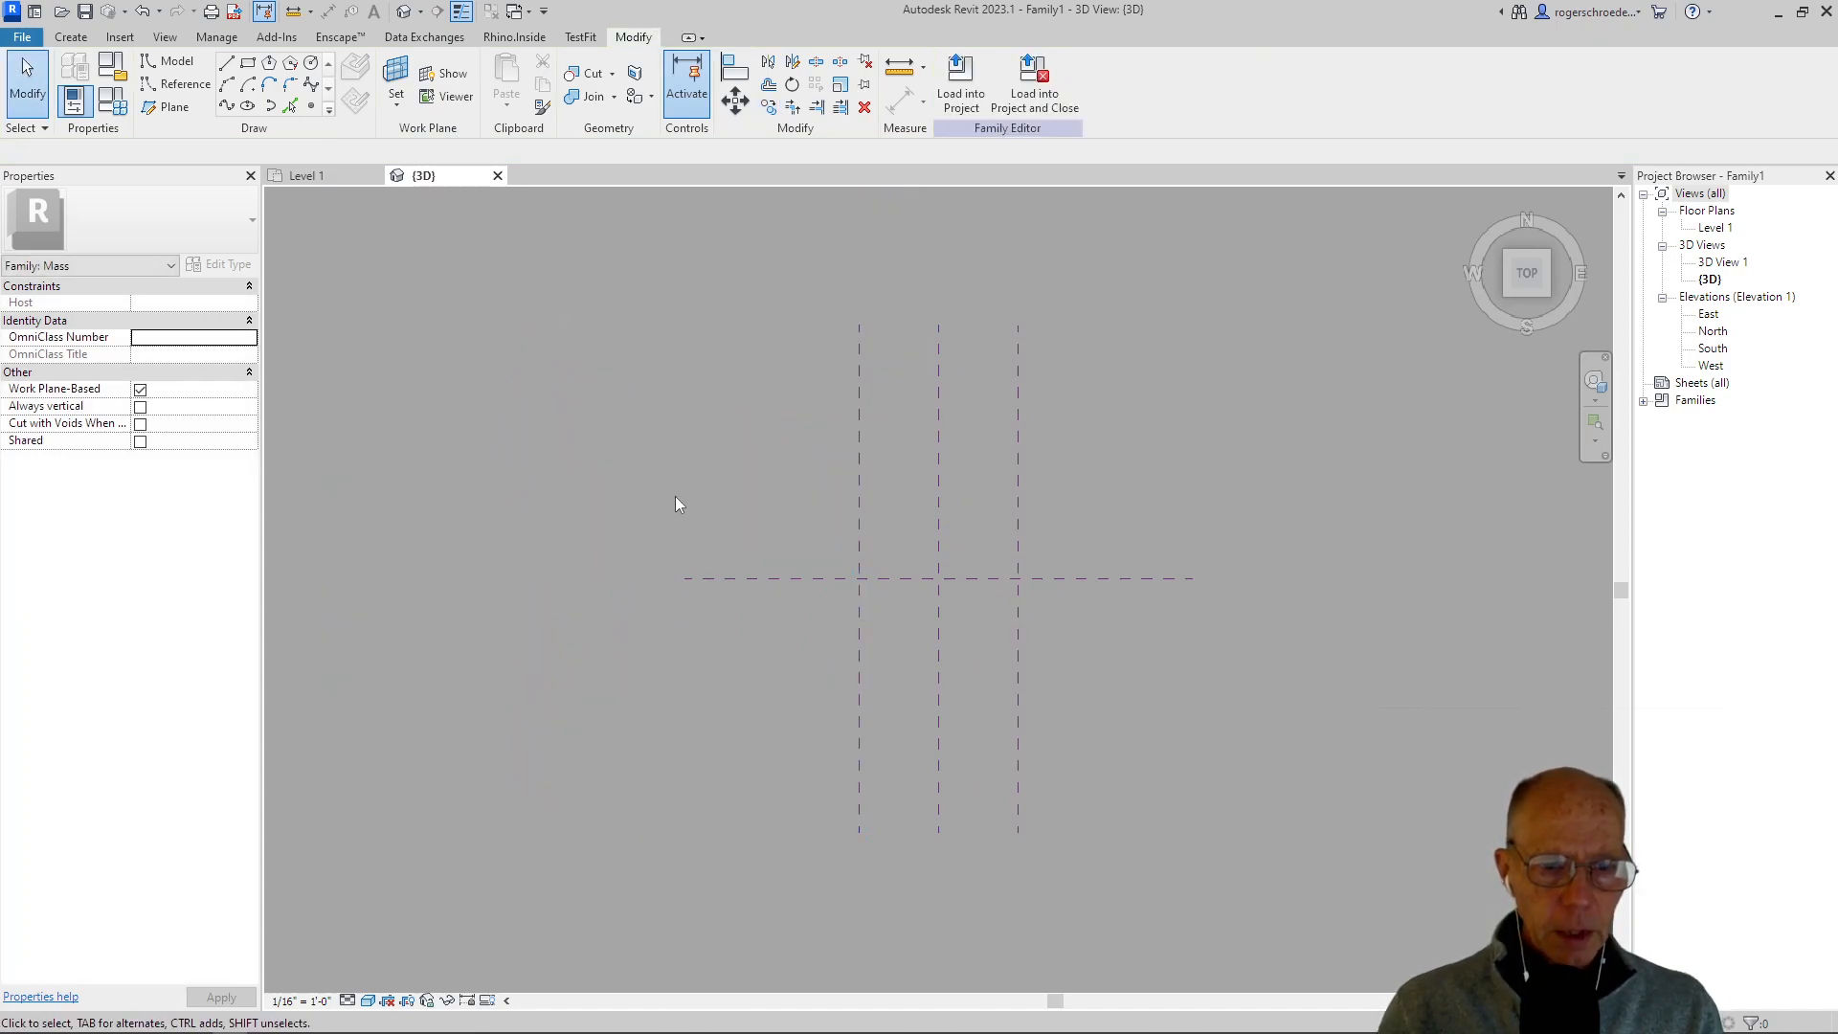
- Copy the Center (Front/Back) reference plane 50 feet to its back and 50 feet to its front
left_click(723, 580)
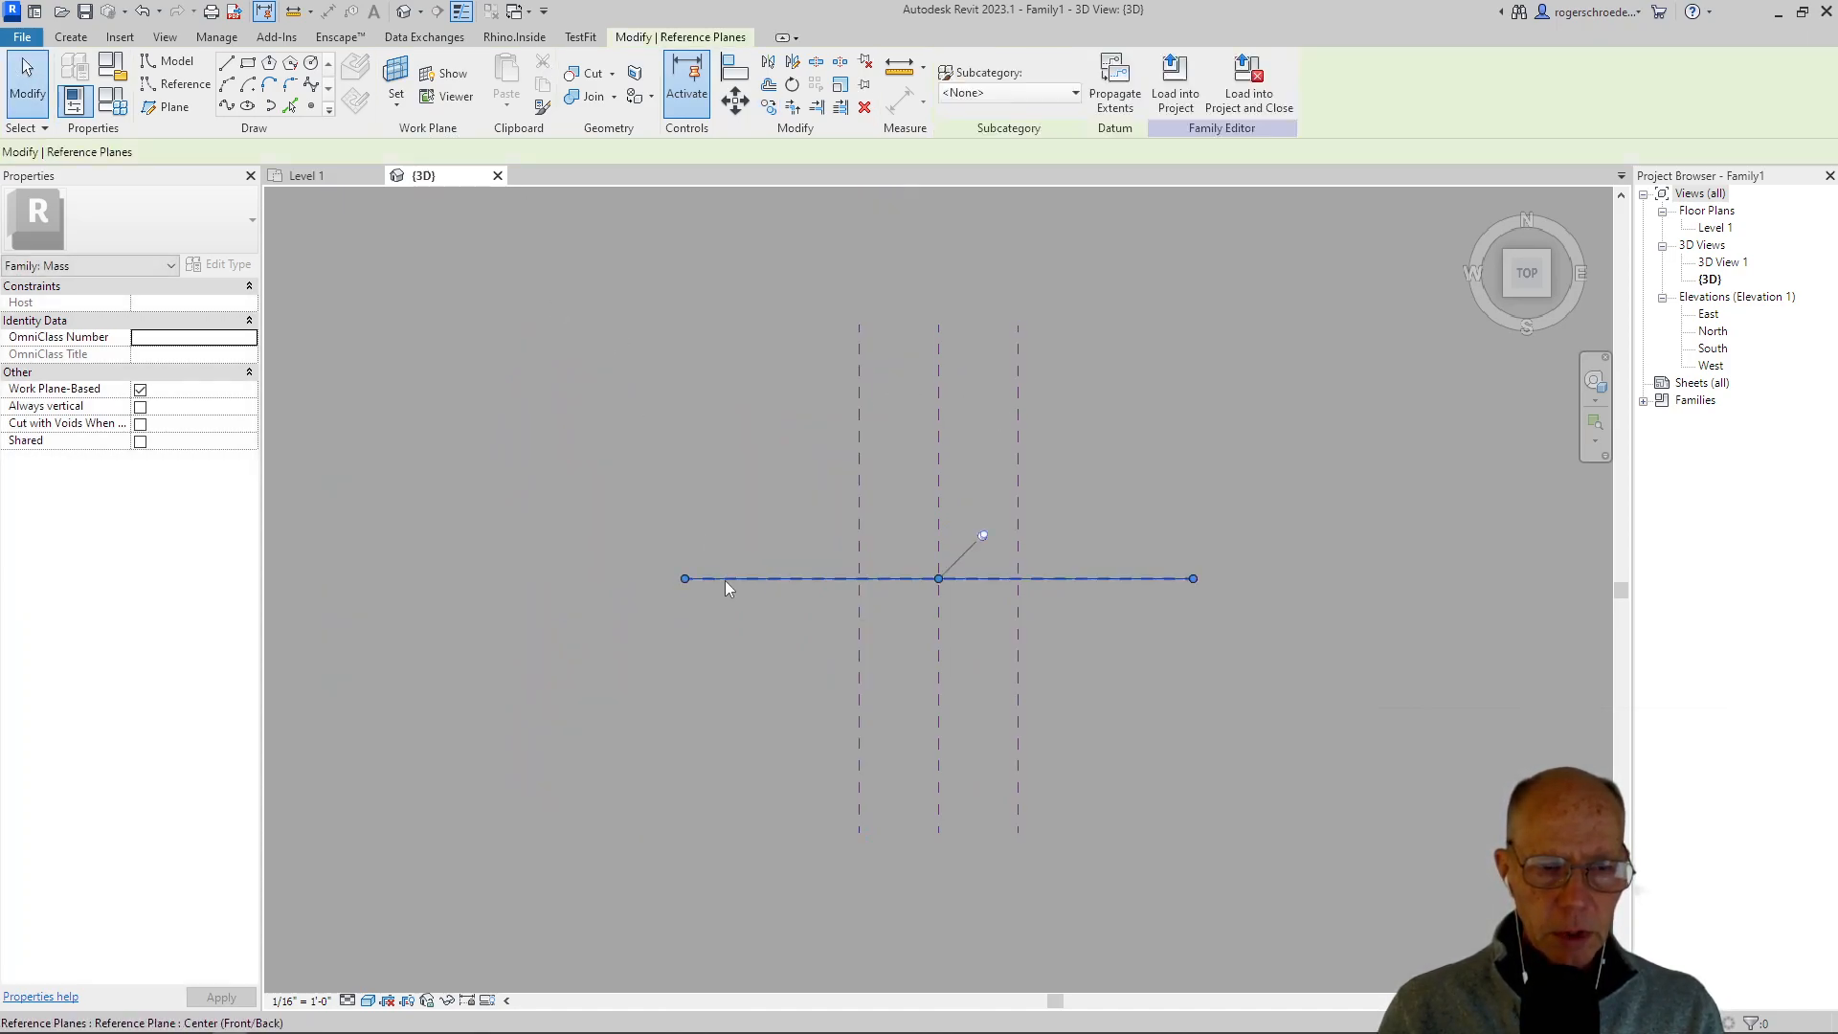
left_click(768, 111)
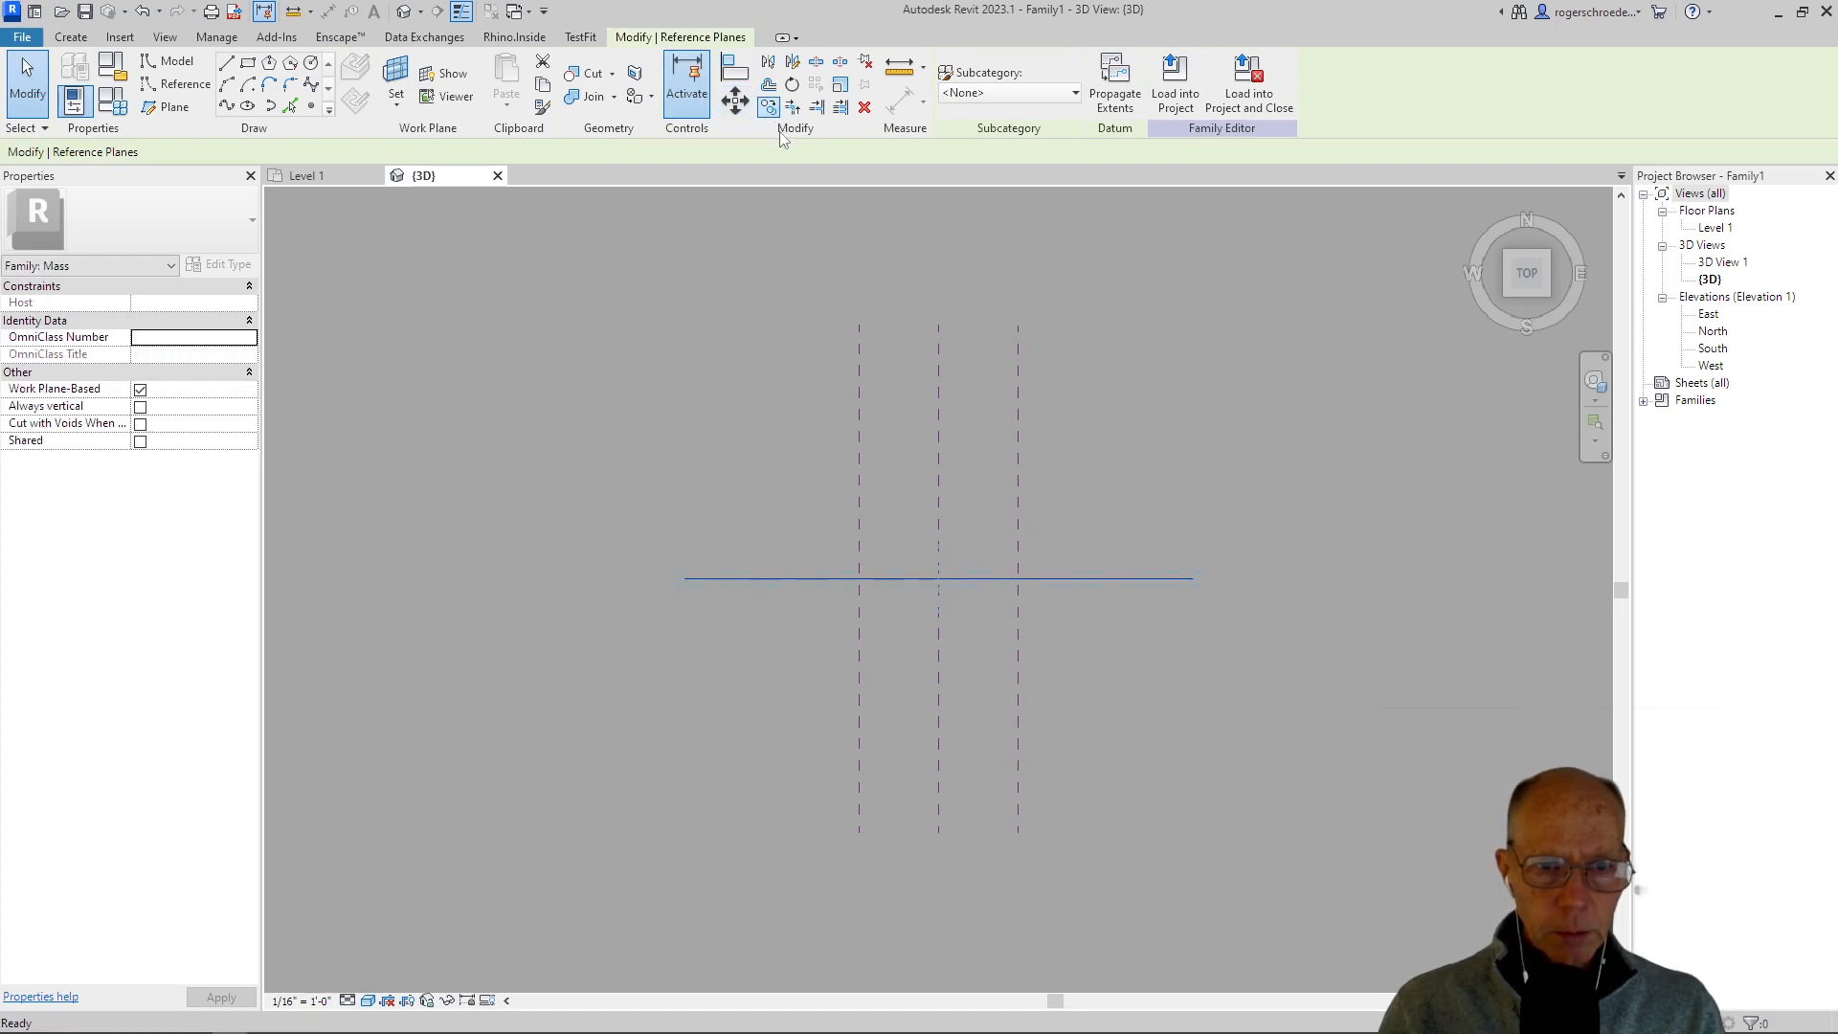
left_click(720, 578)
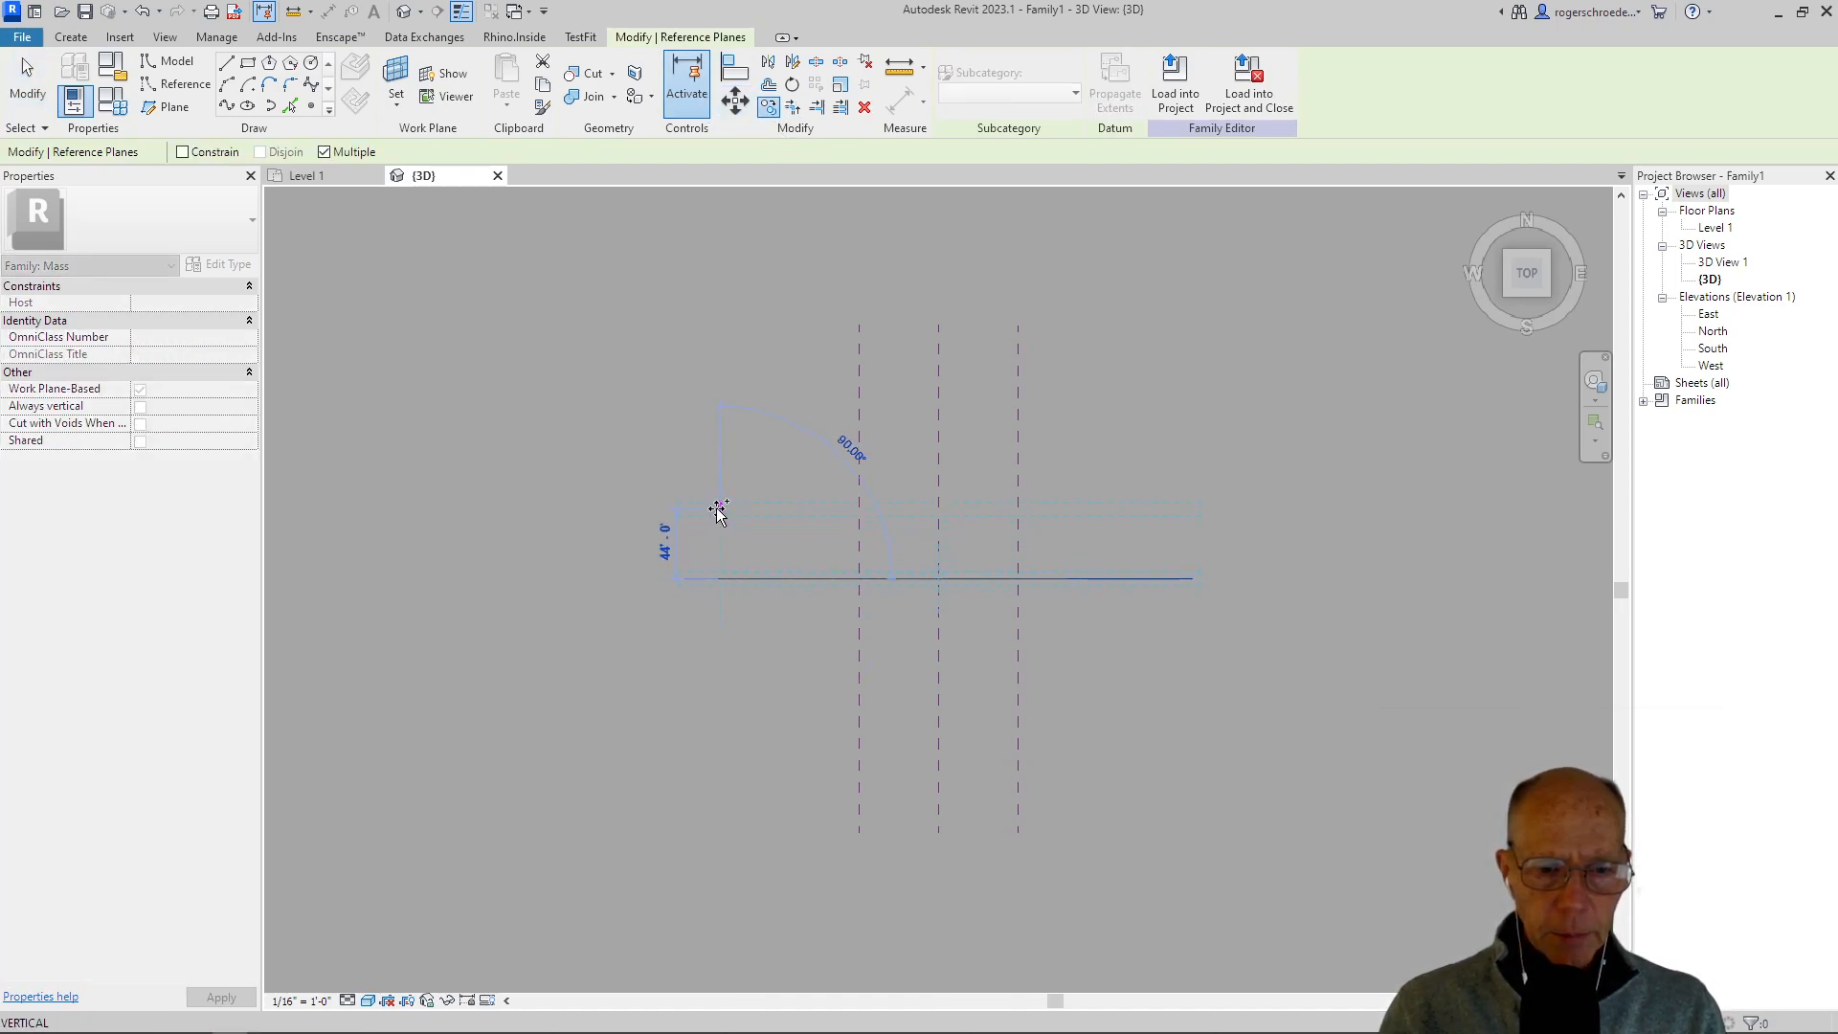
type("50")
key("Return")
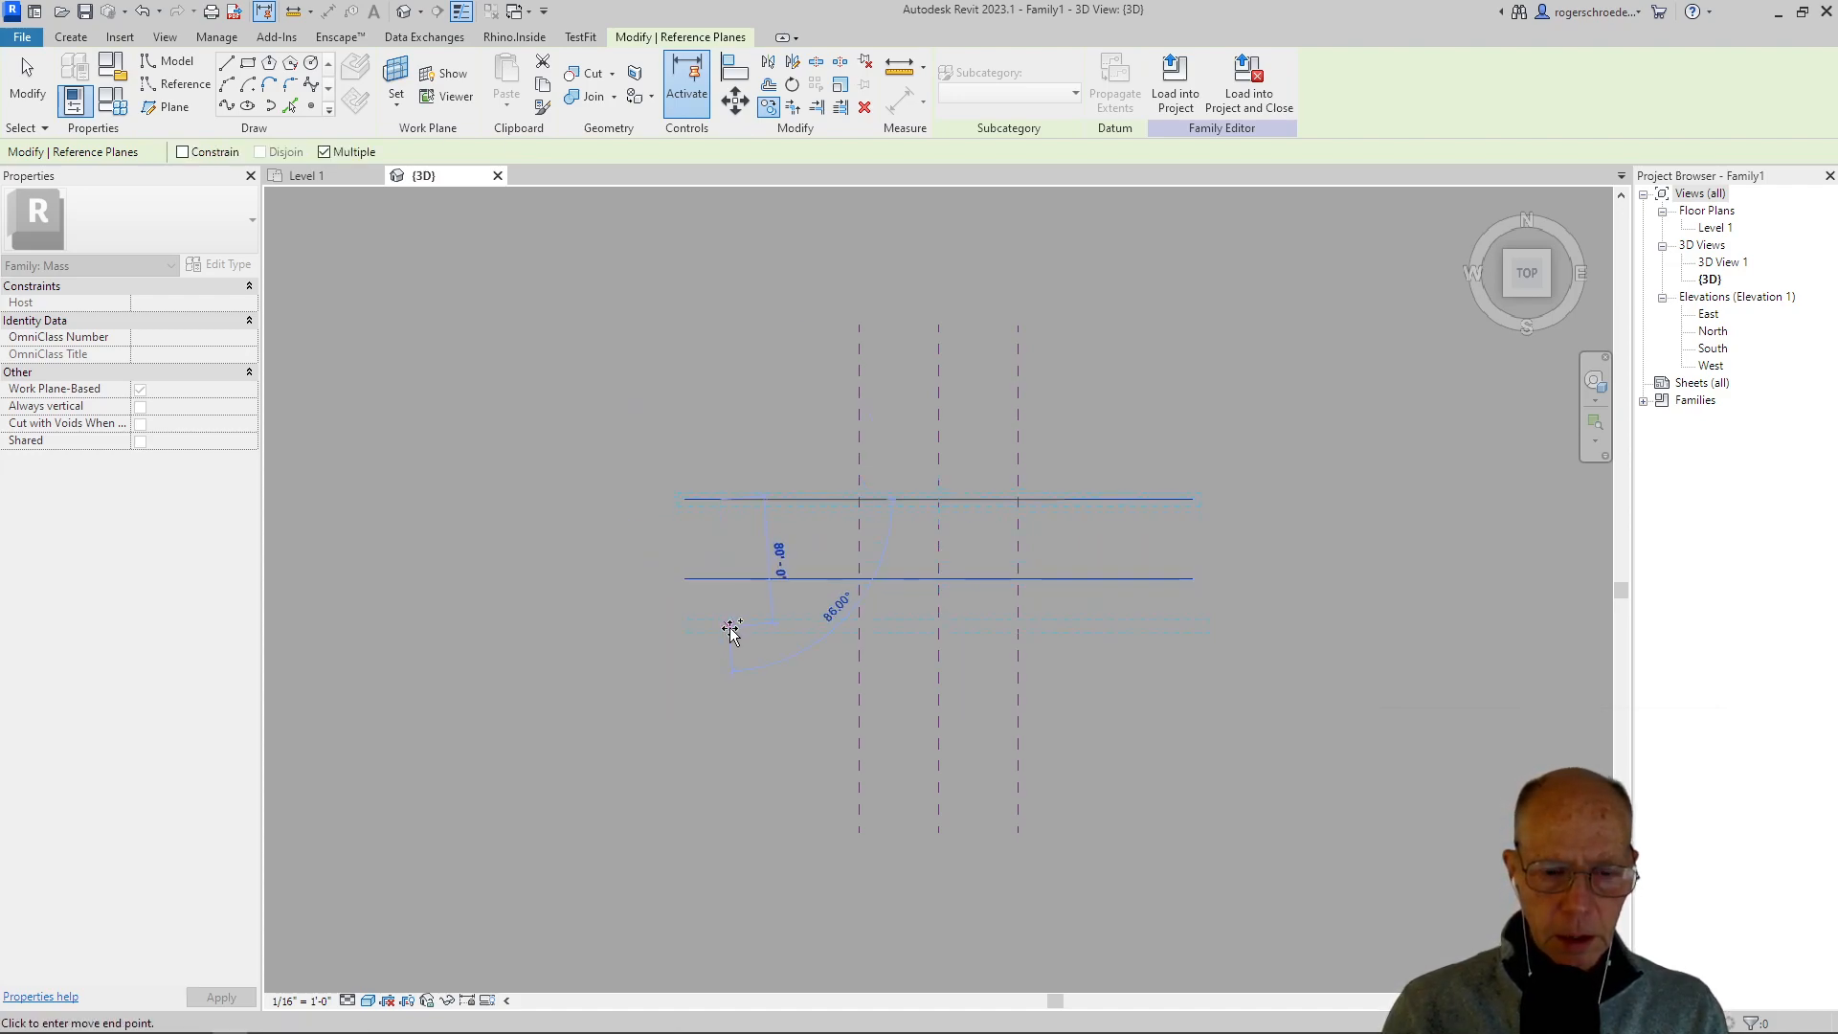
left_click(721, 658)
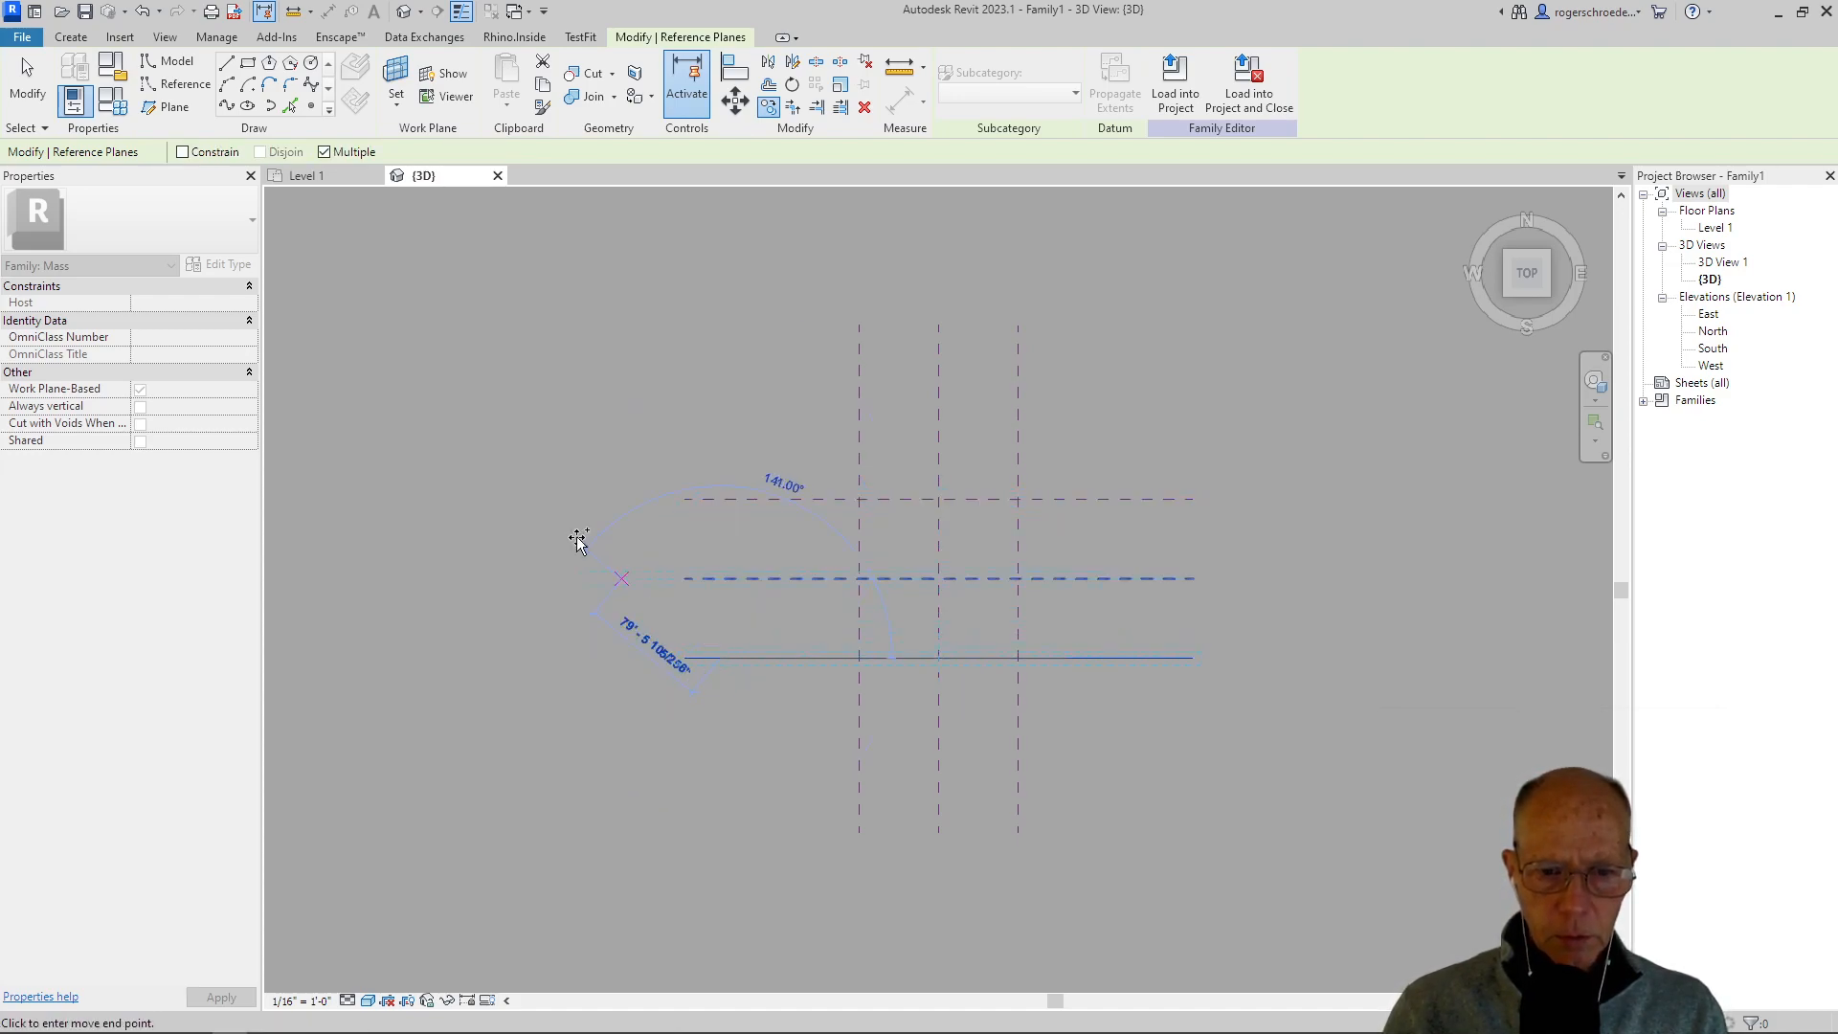
left_click(29, 72)
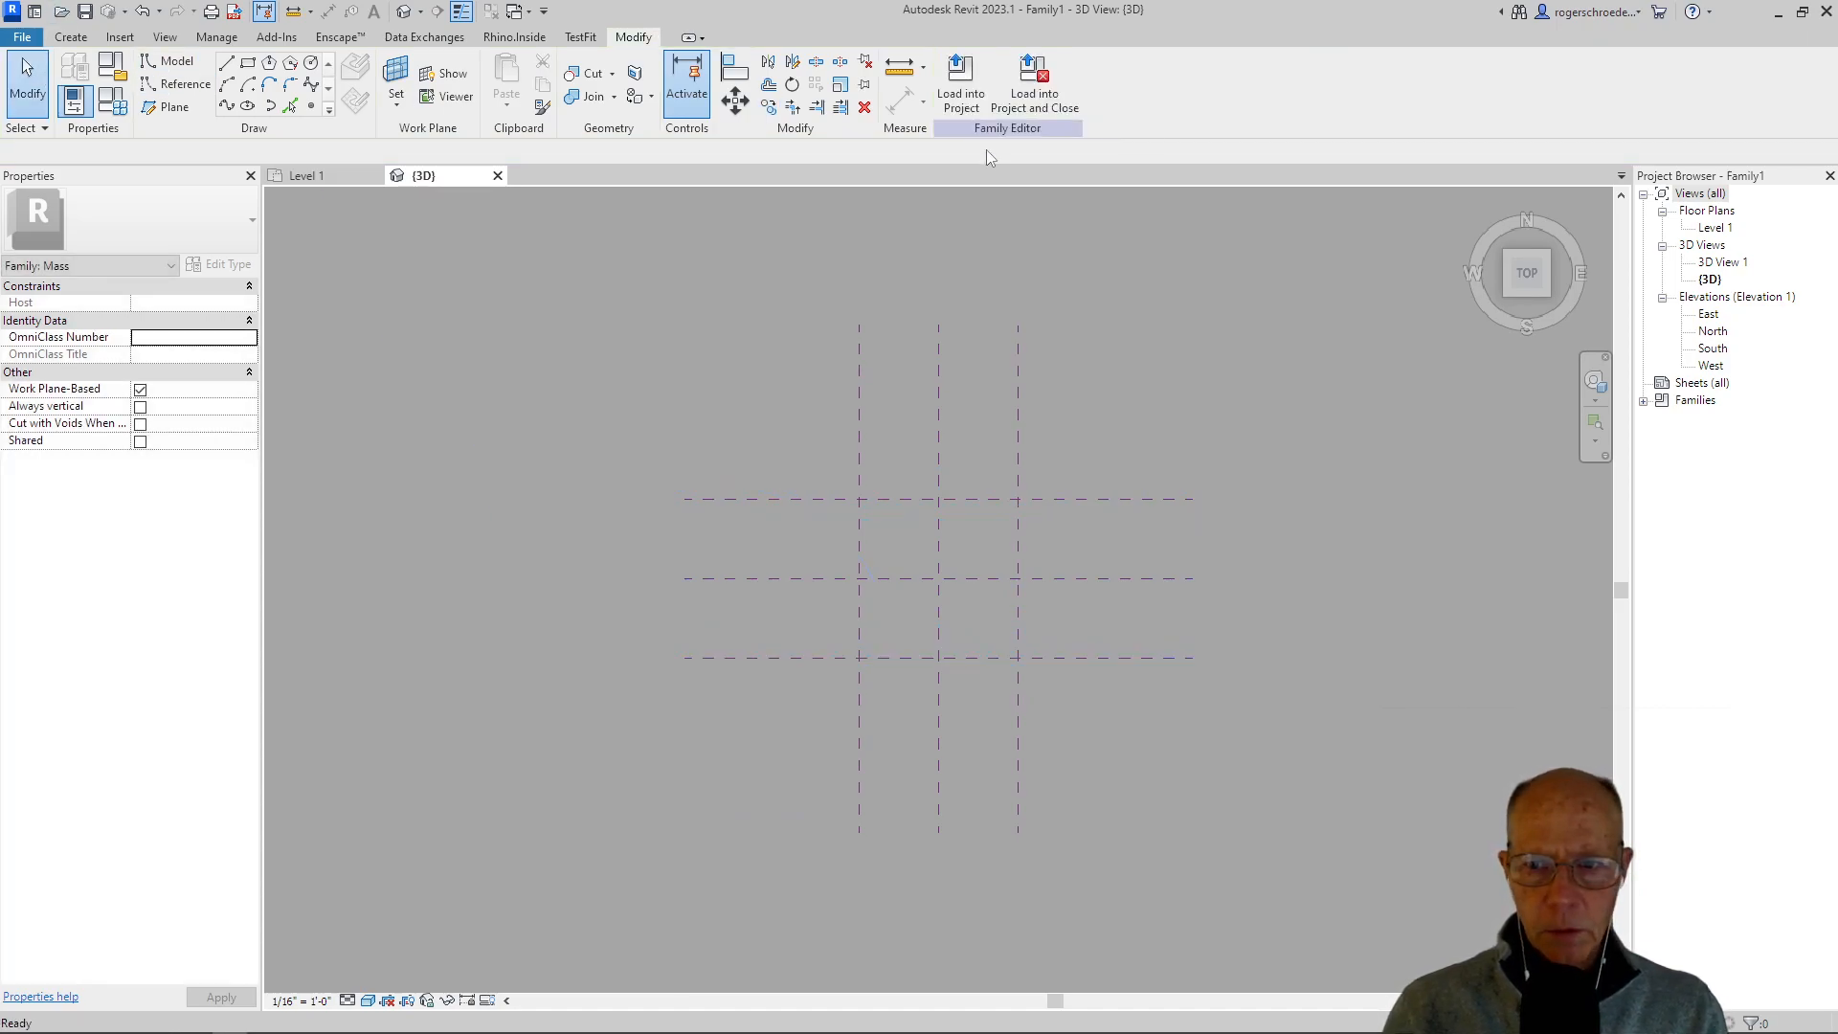
- In front view, copy Level 1 upward to create two evenly spaced levels above it
left_click(1508, 265)
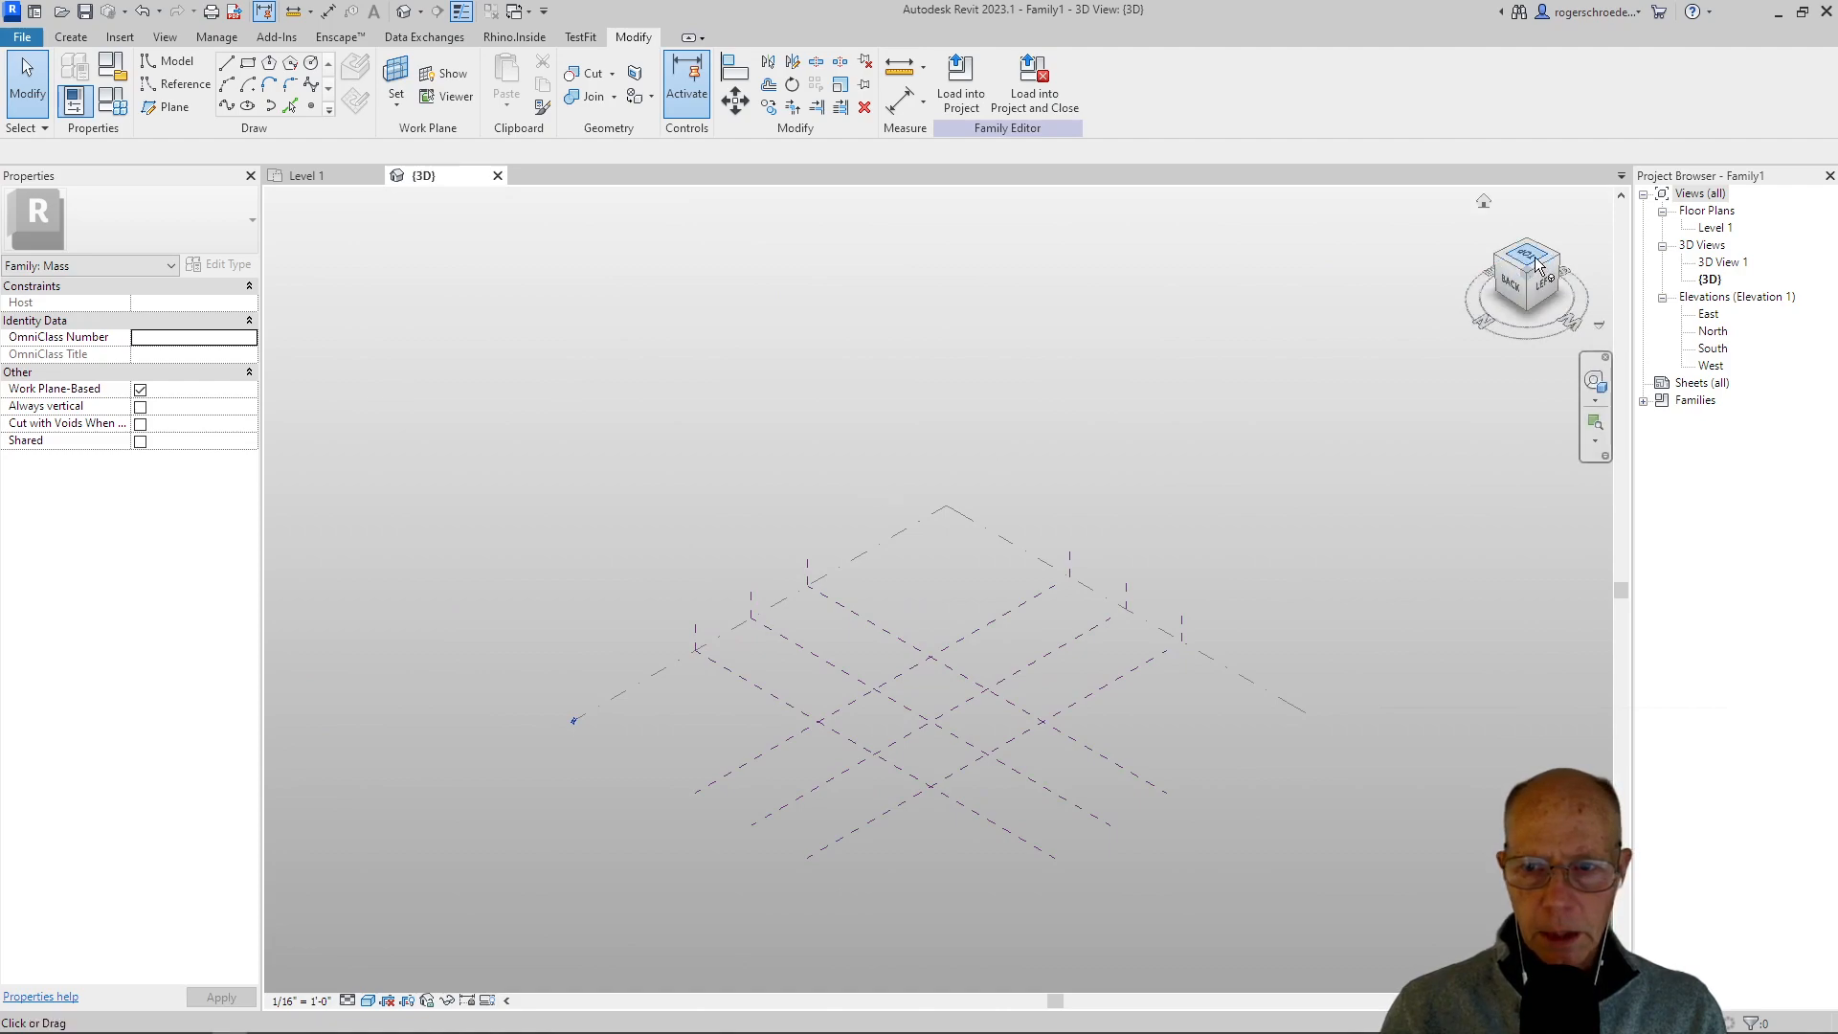
left_click(1515, 248)
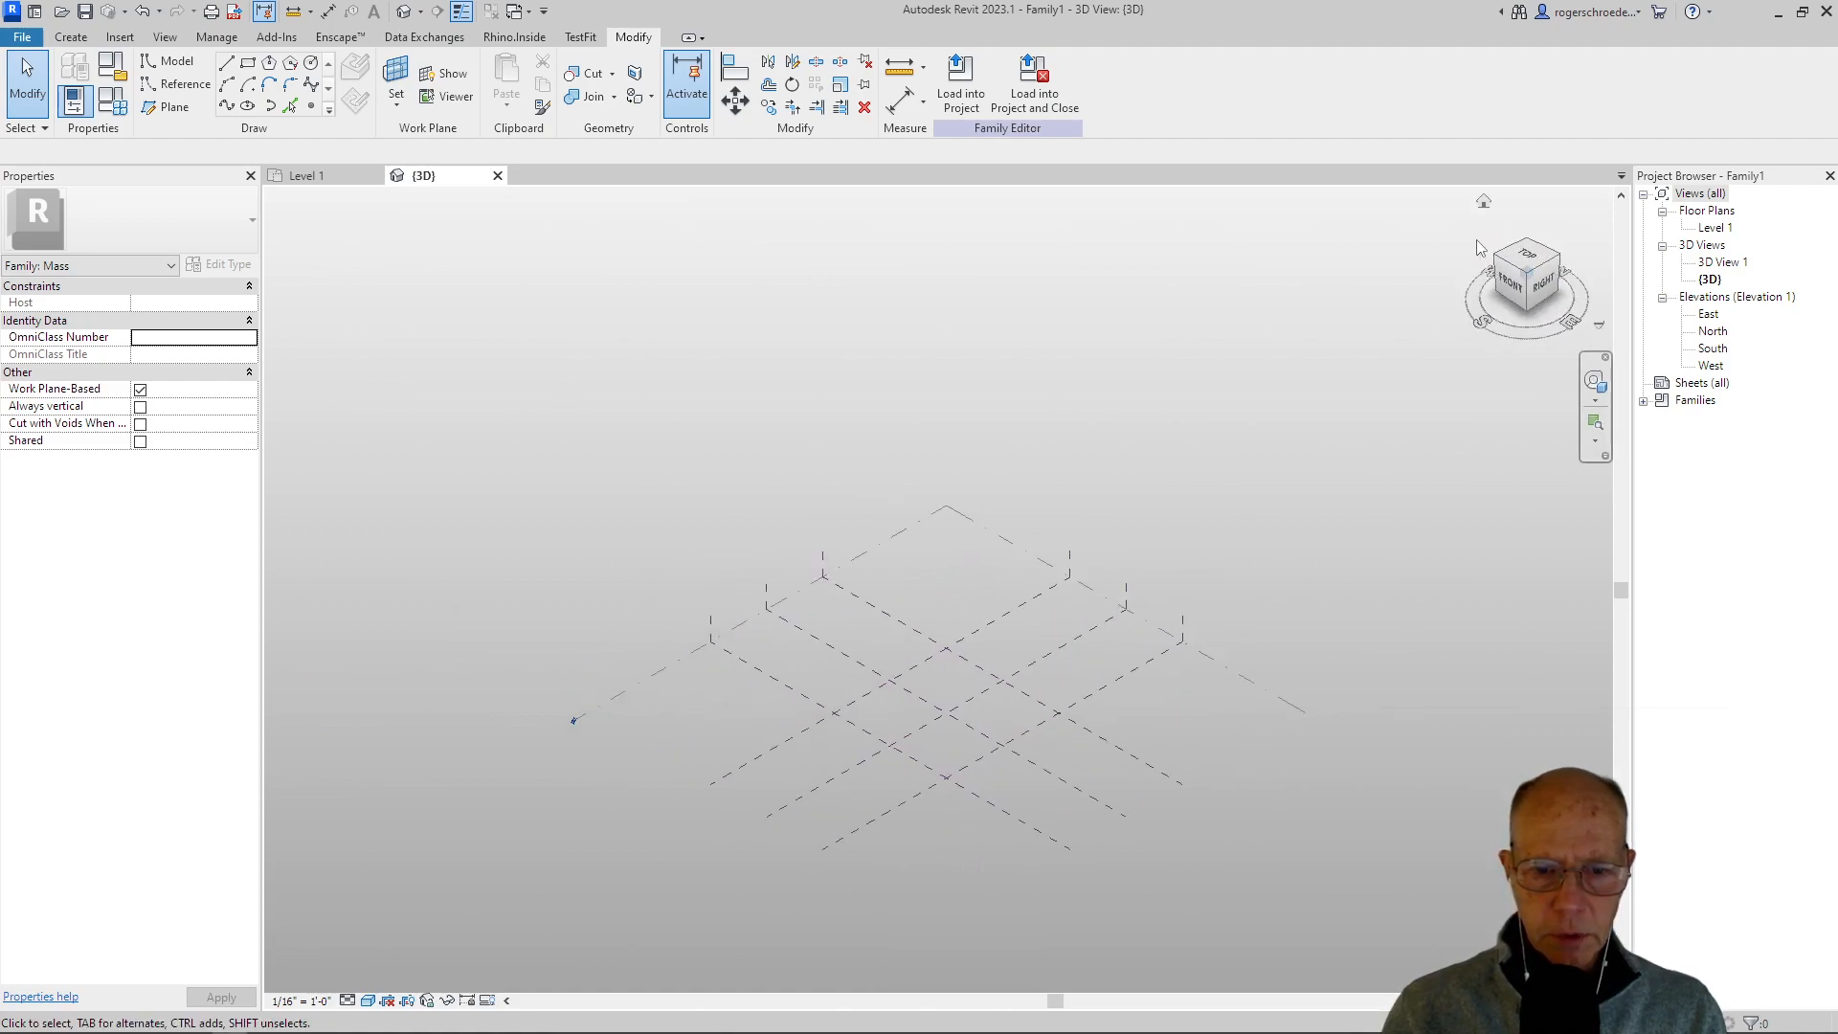
middle_click_drag(825, 931, 858, 837)
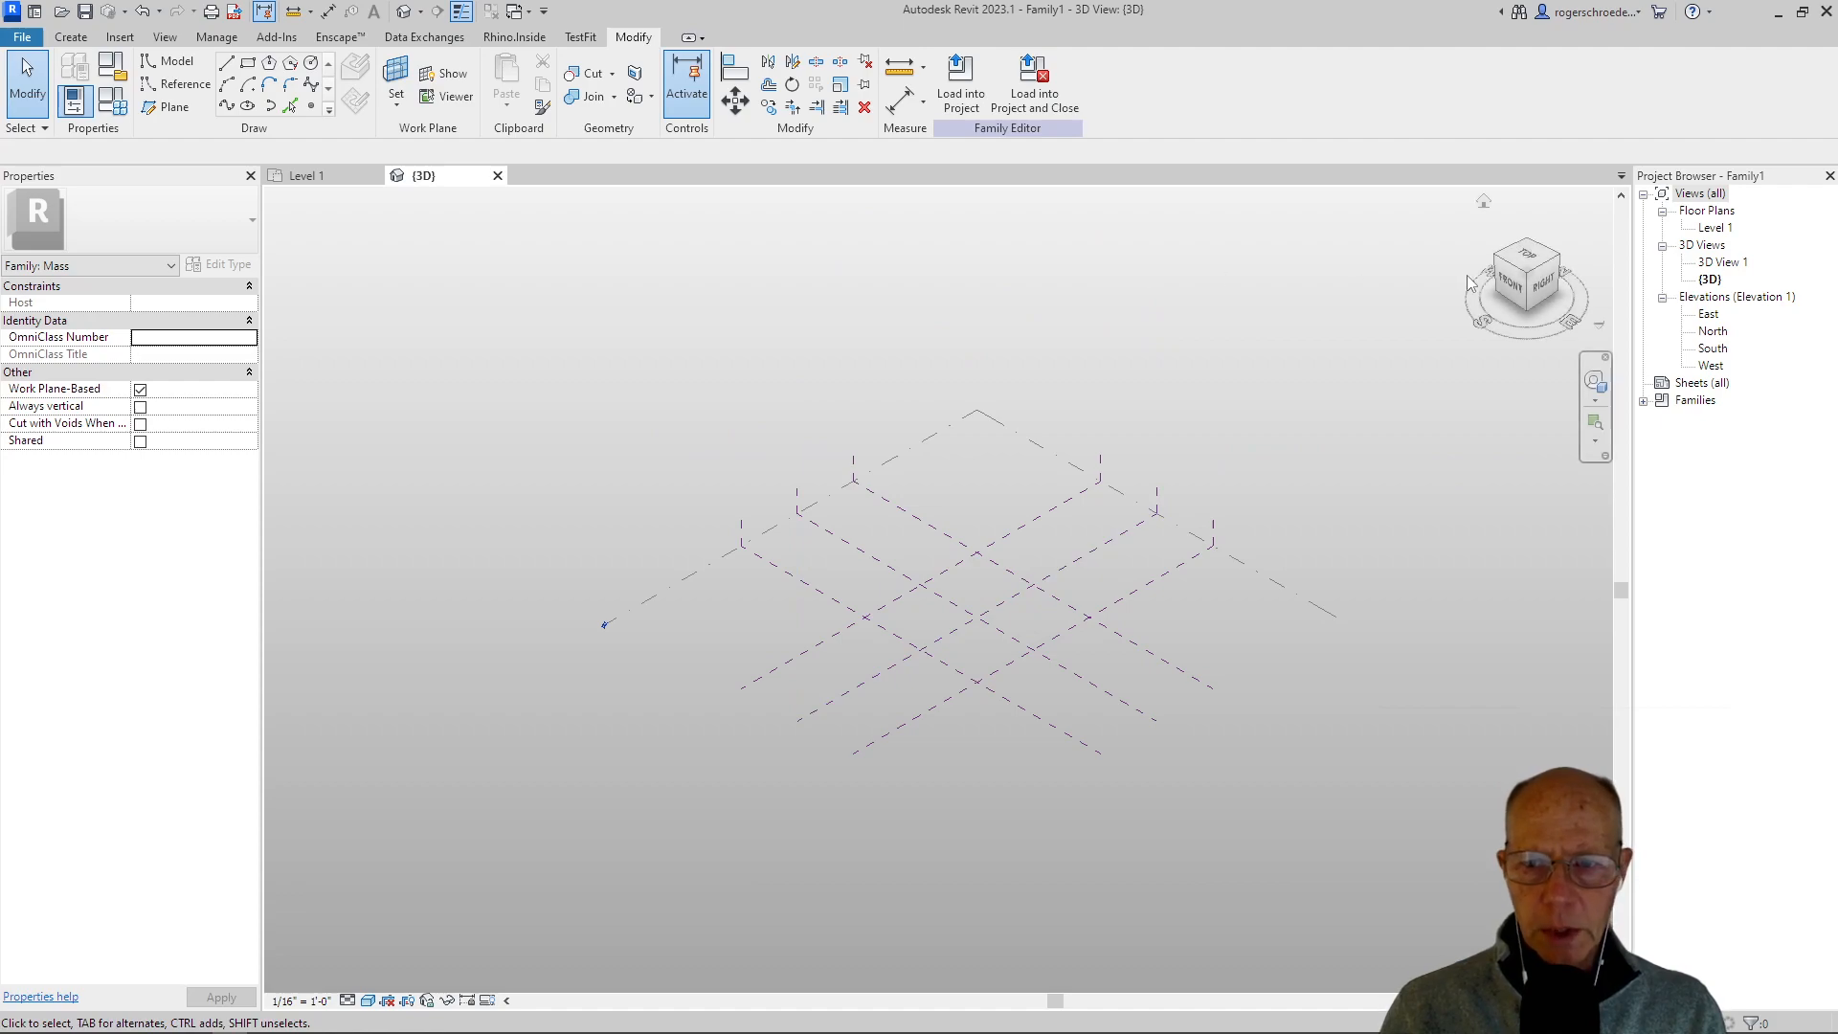
left_click(1507, 285)
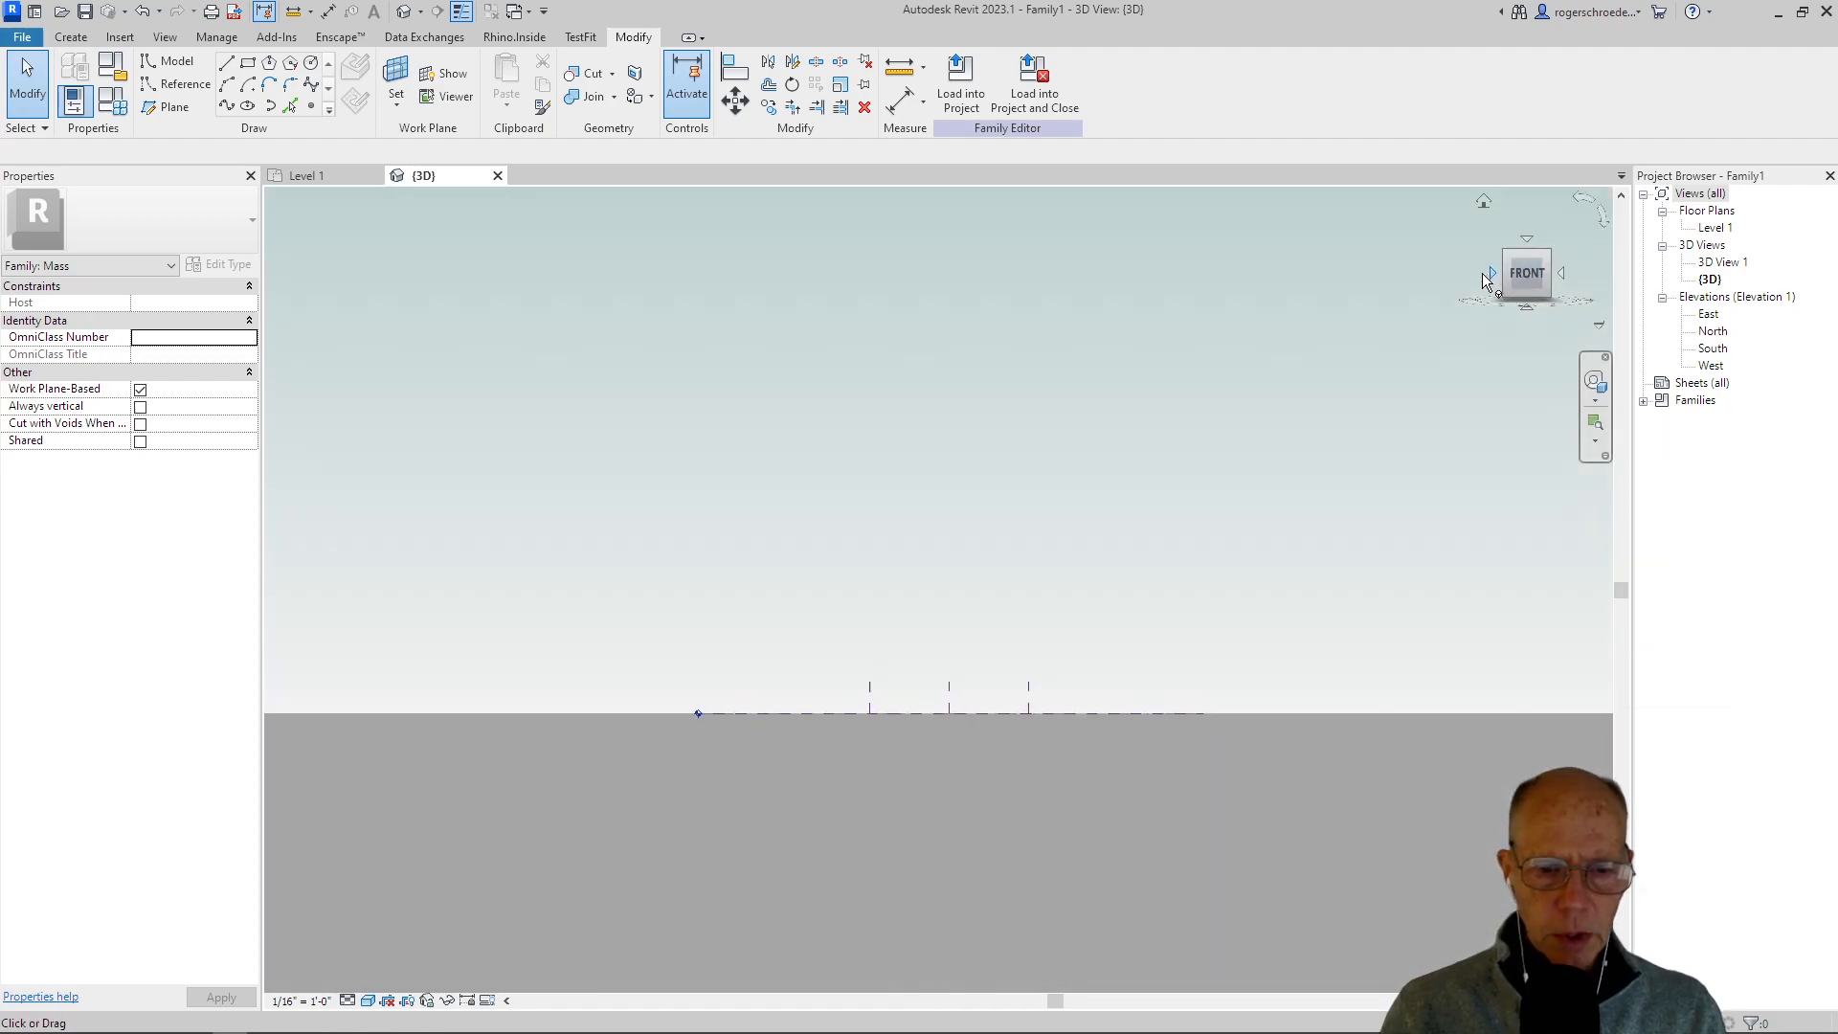
scroll(778, 597, "up", 2)
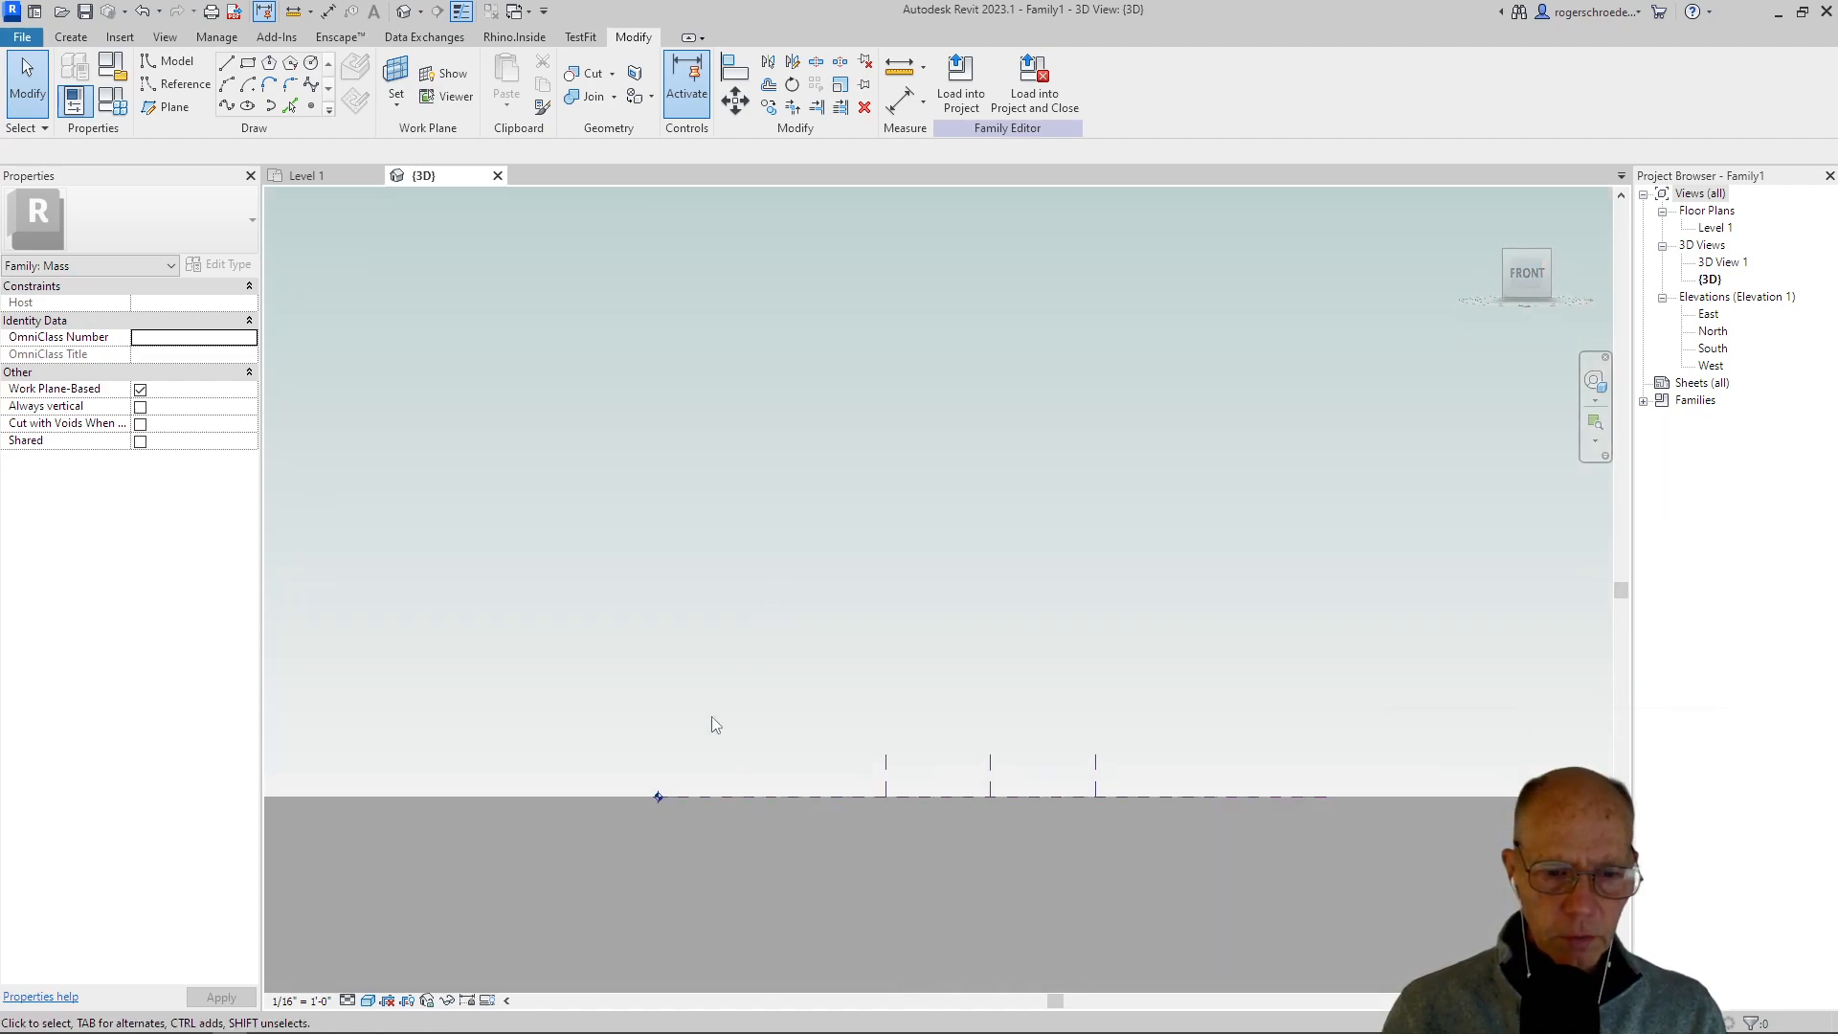
left_click(728, 795)
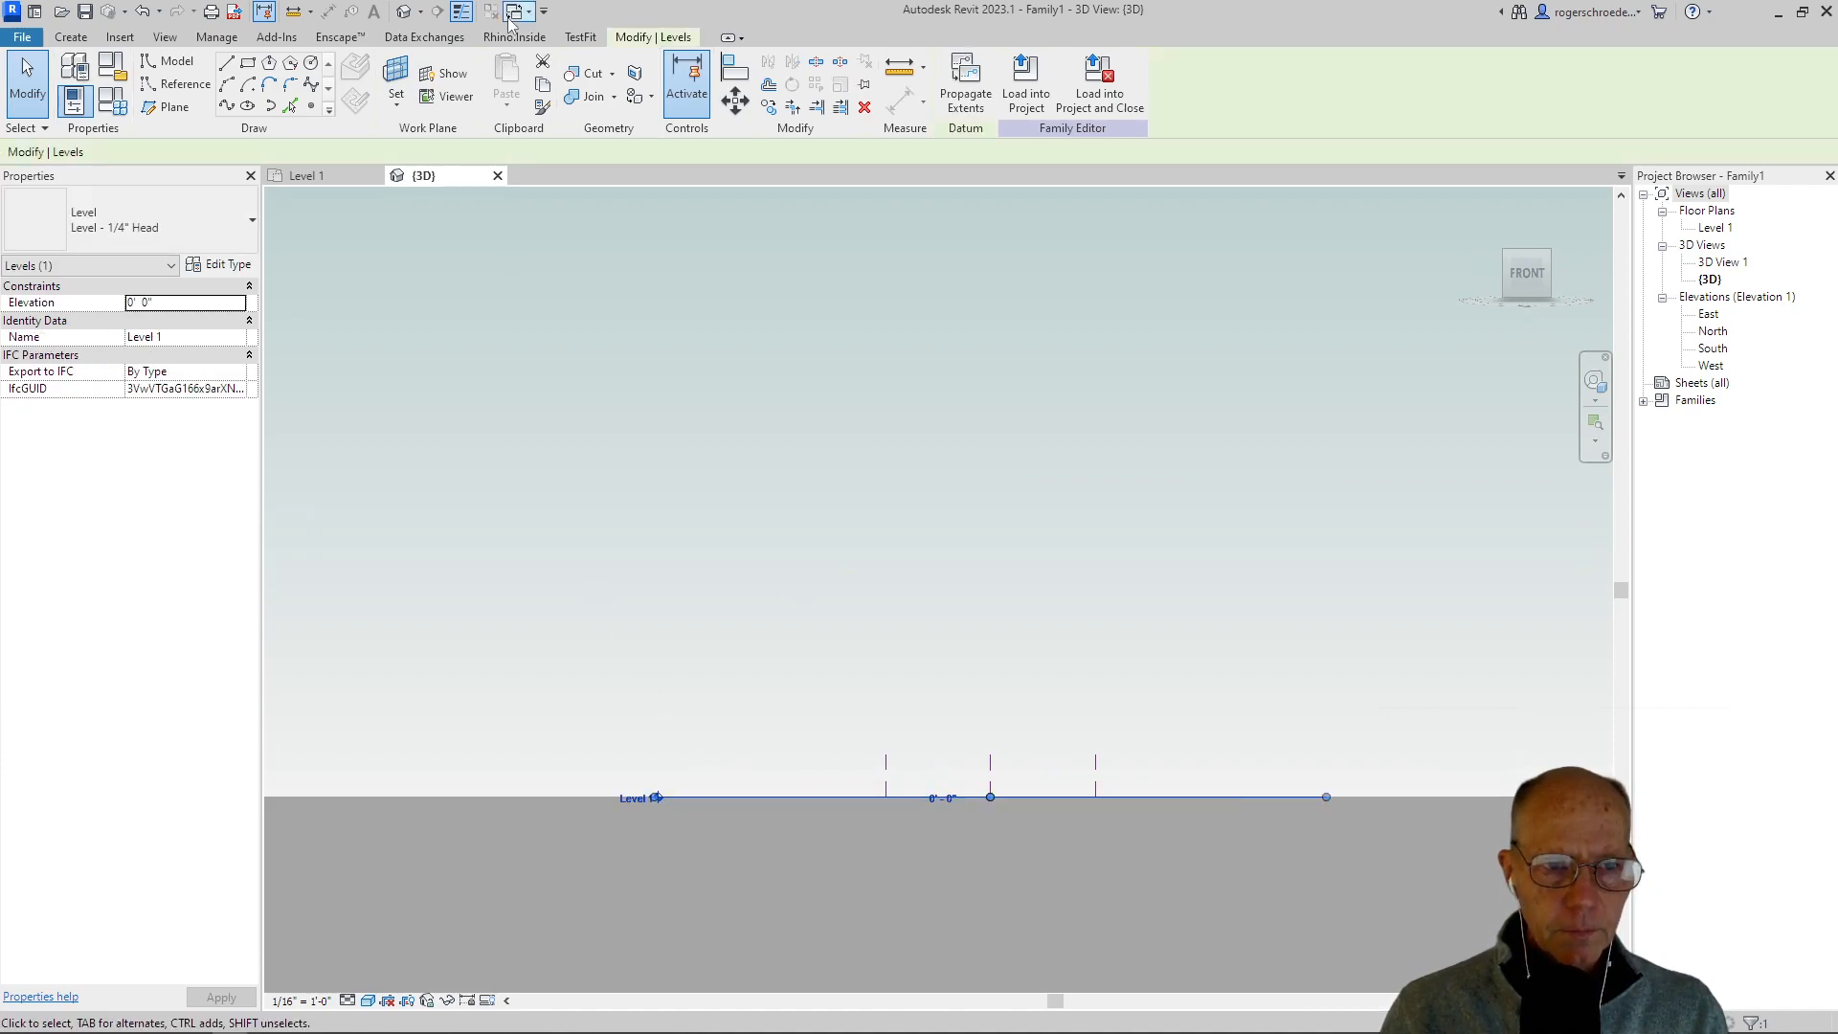
left_click(737, 107)
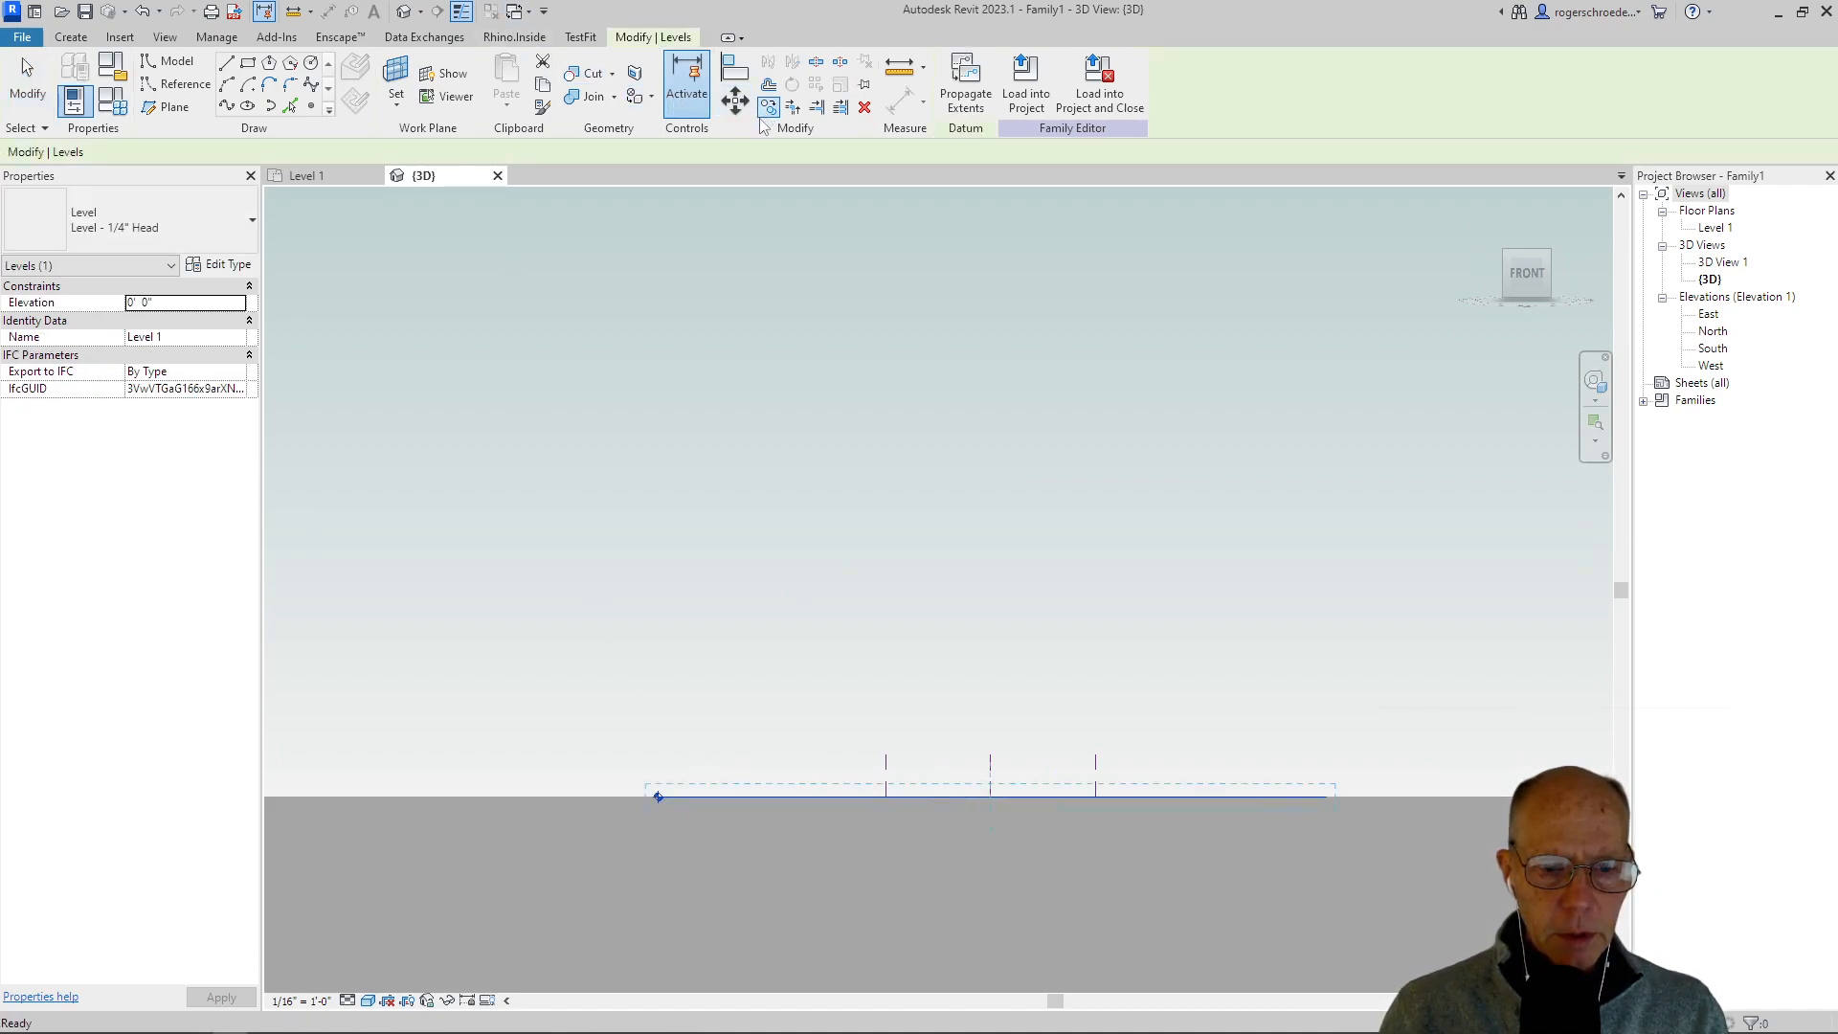
left_click(737, 797)
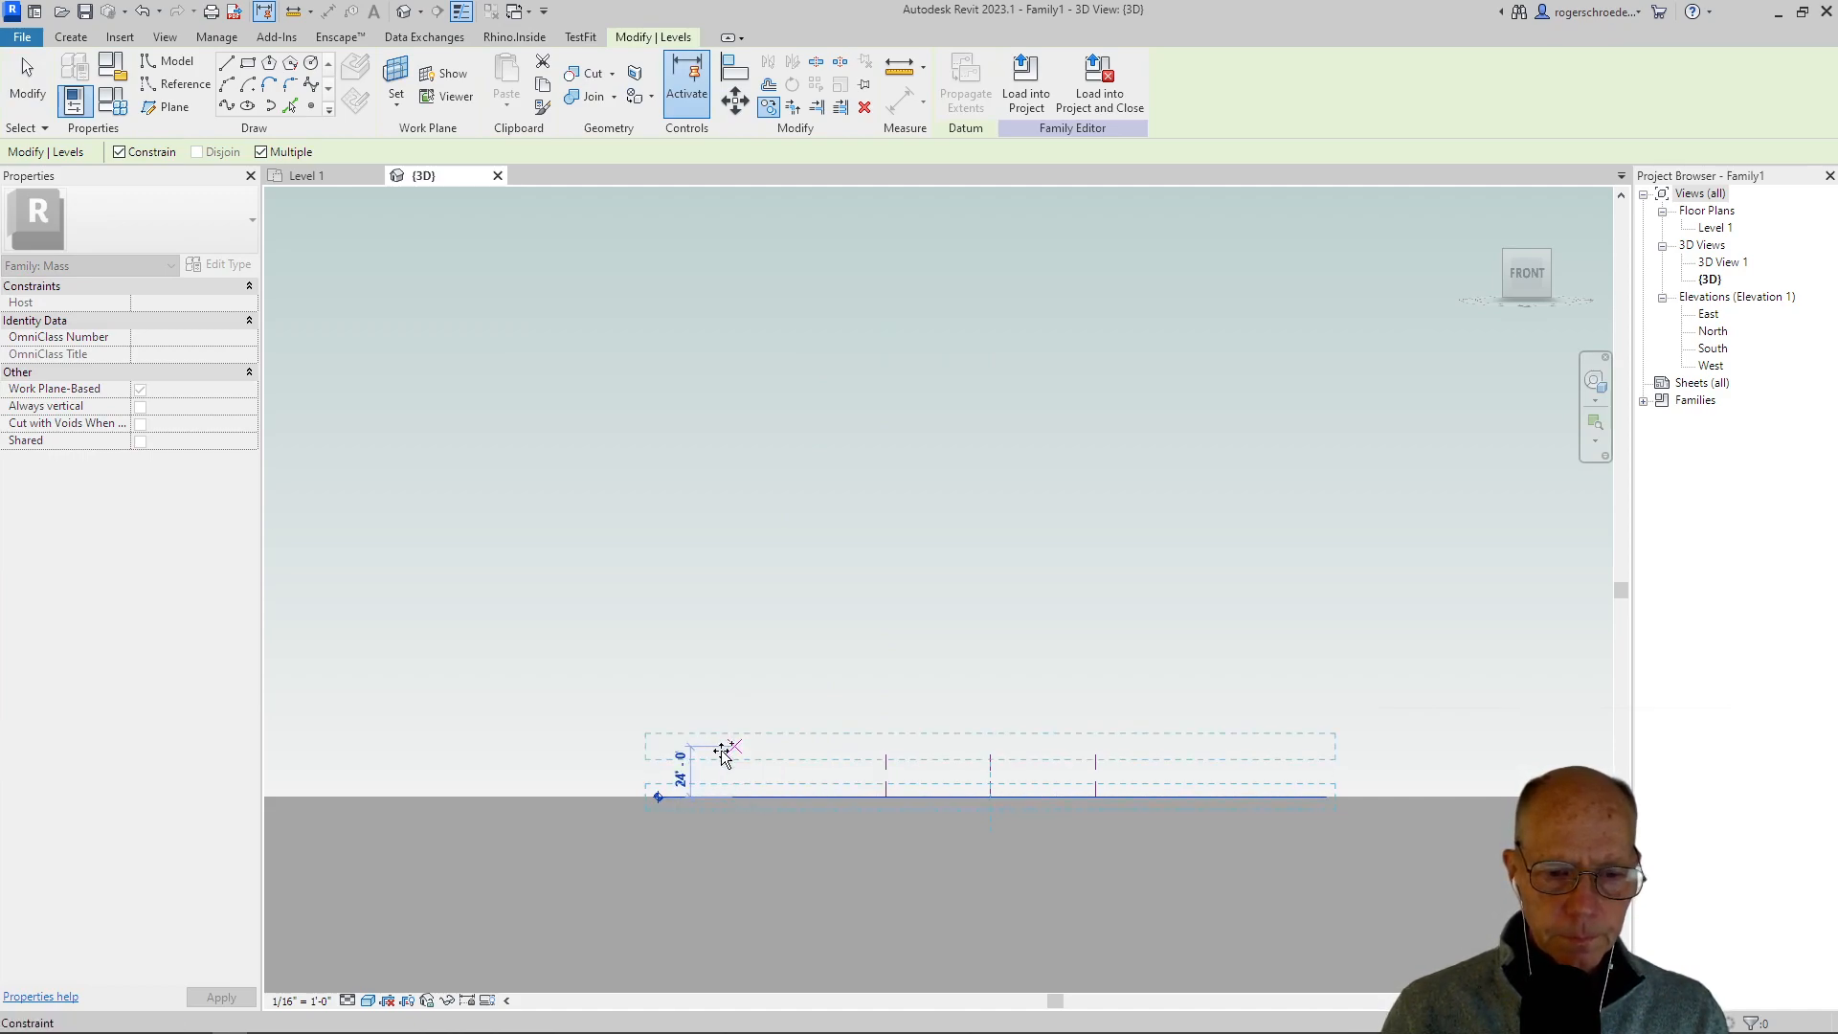
left_click(724, 754)
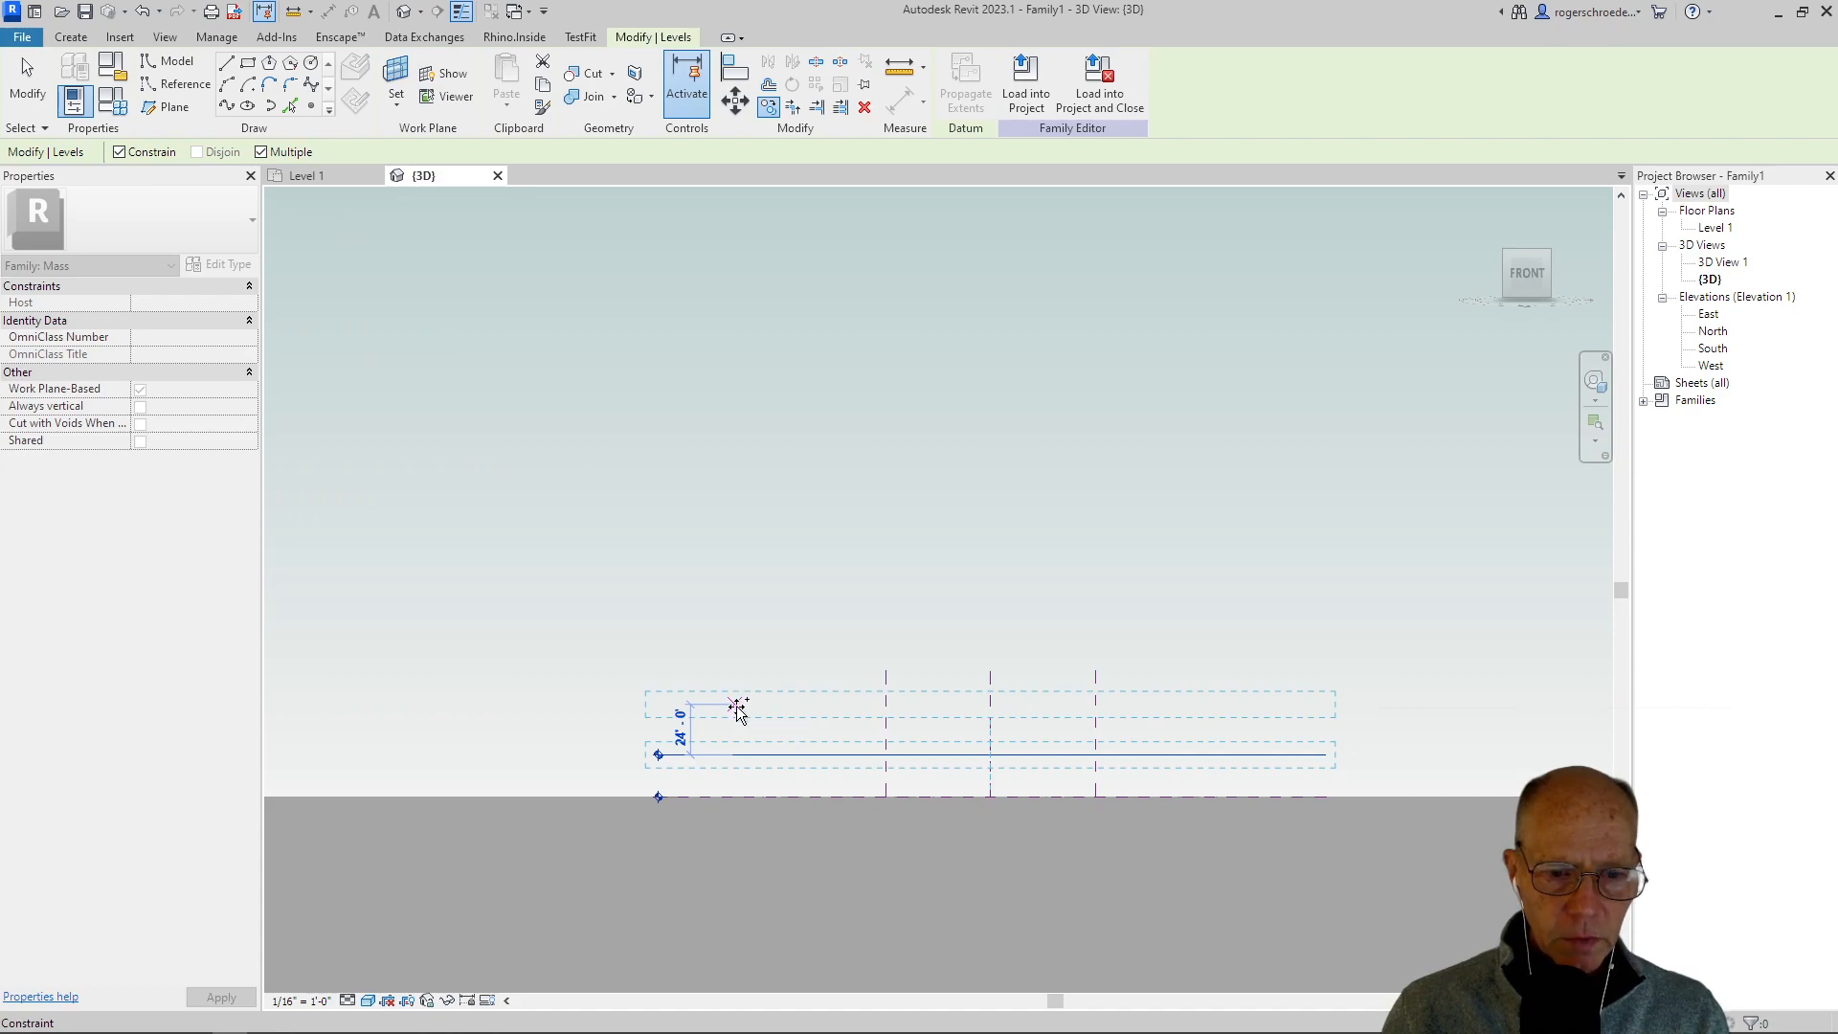
left_click(738, 716)
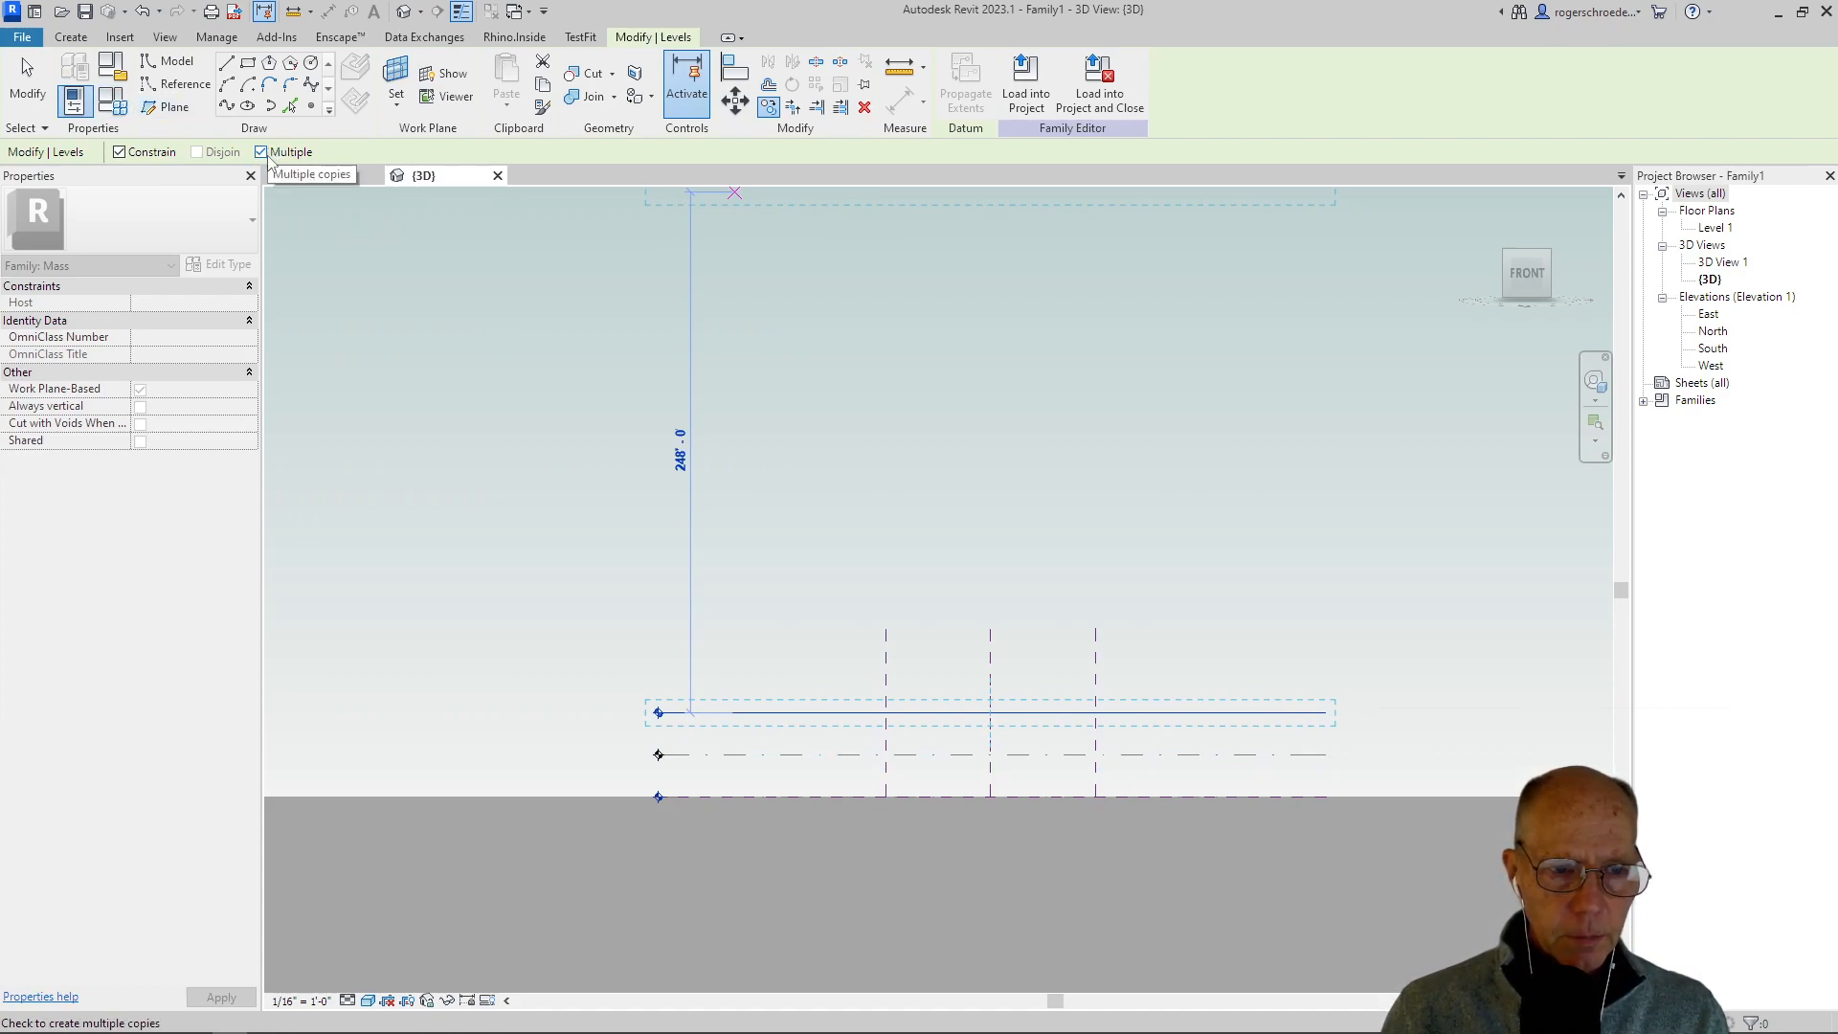
left_click(27, 81)
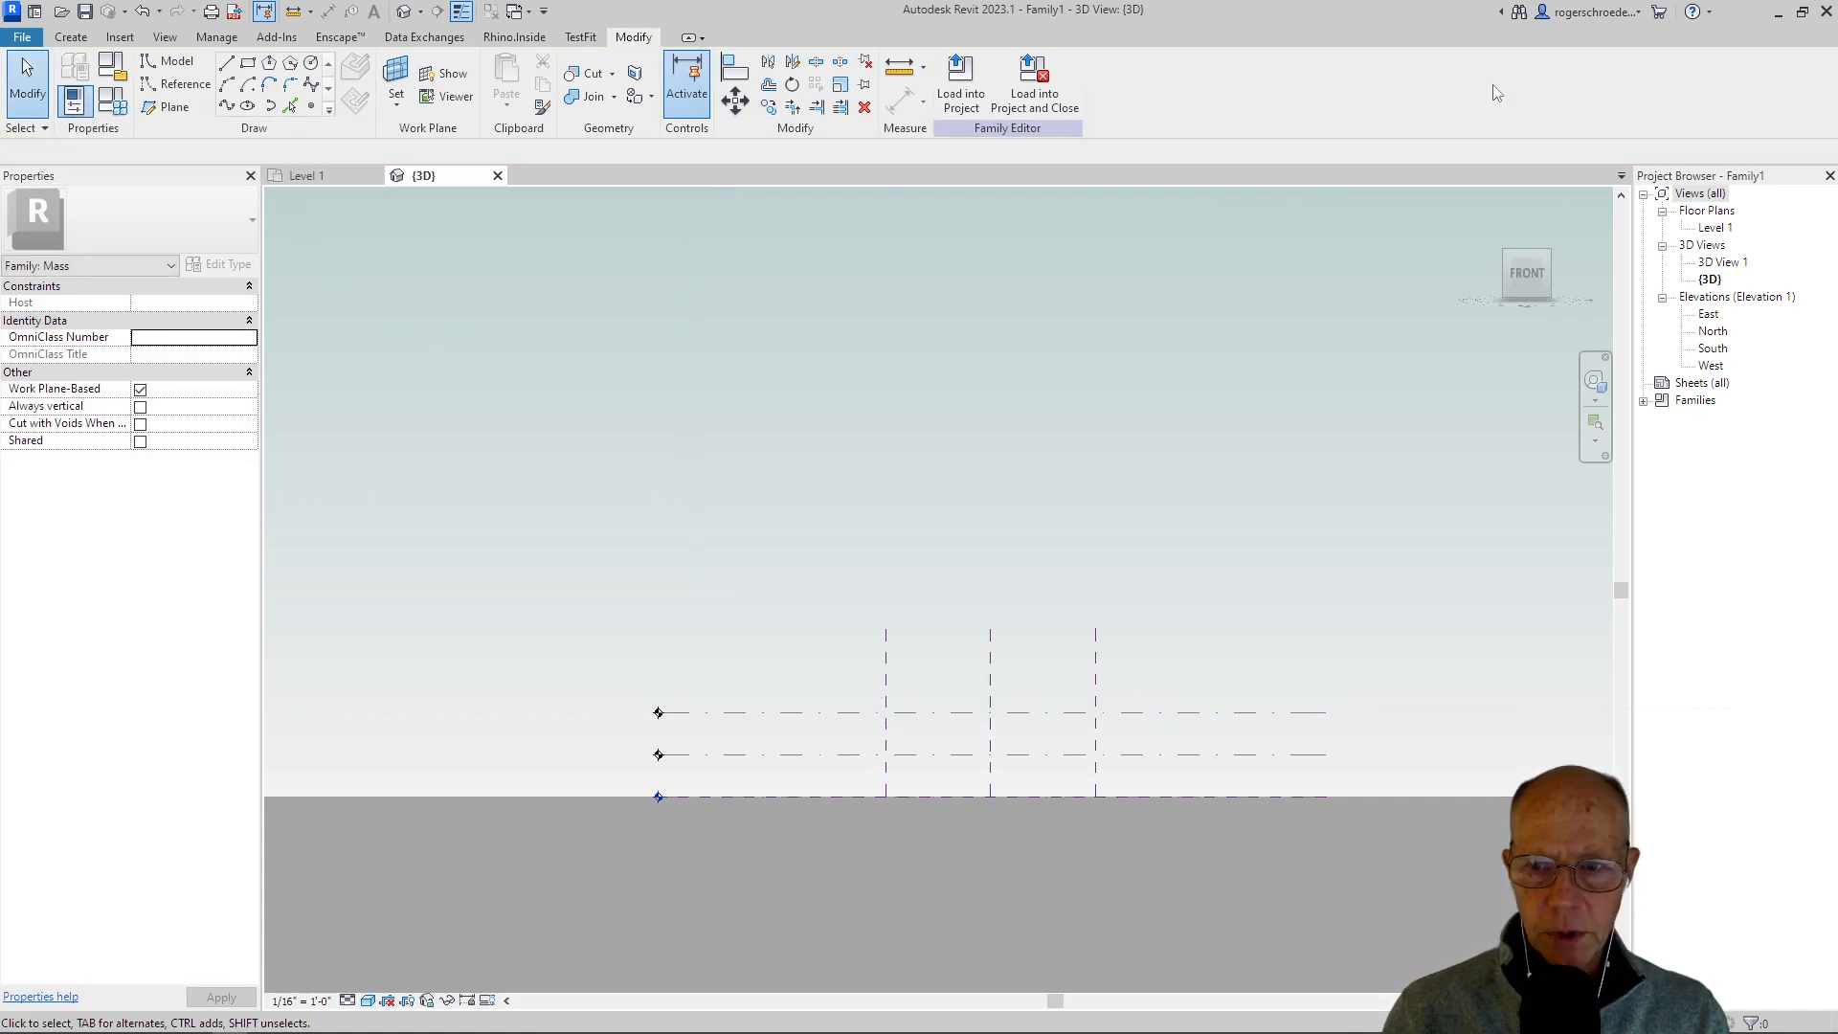
- Return to an isometric view and save the mass family as Full Frame in the CV6 68min folder
left_click(1550, 255)
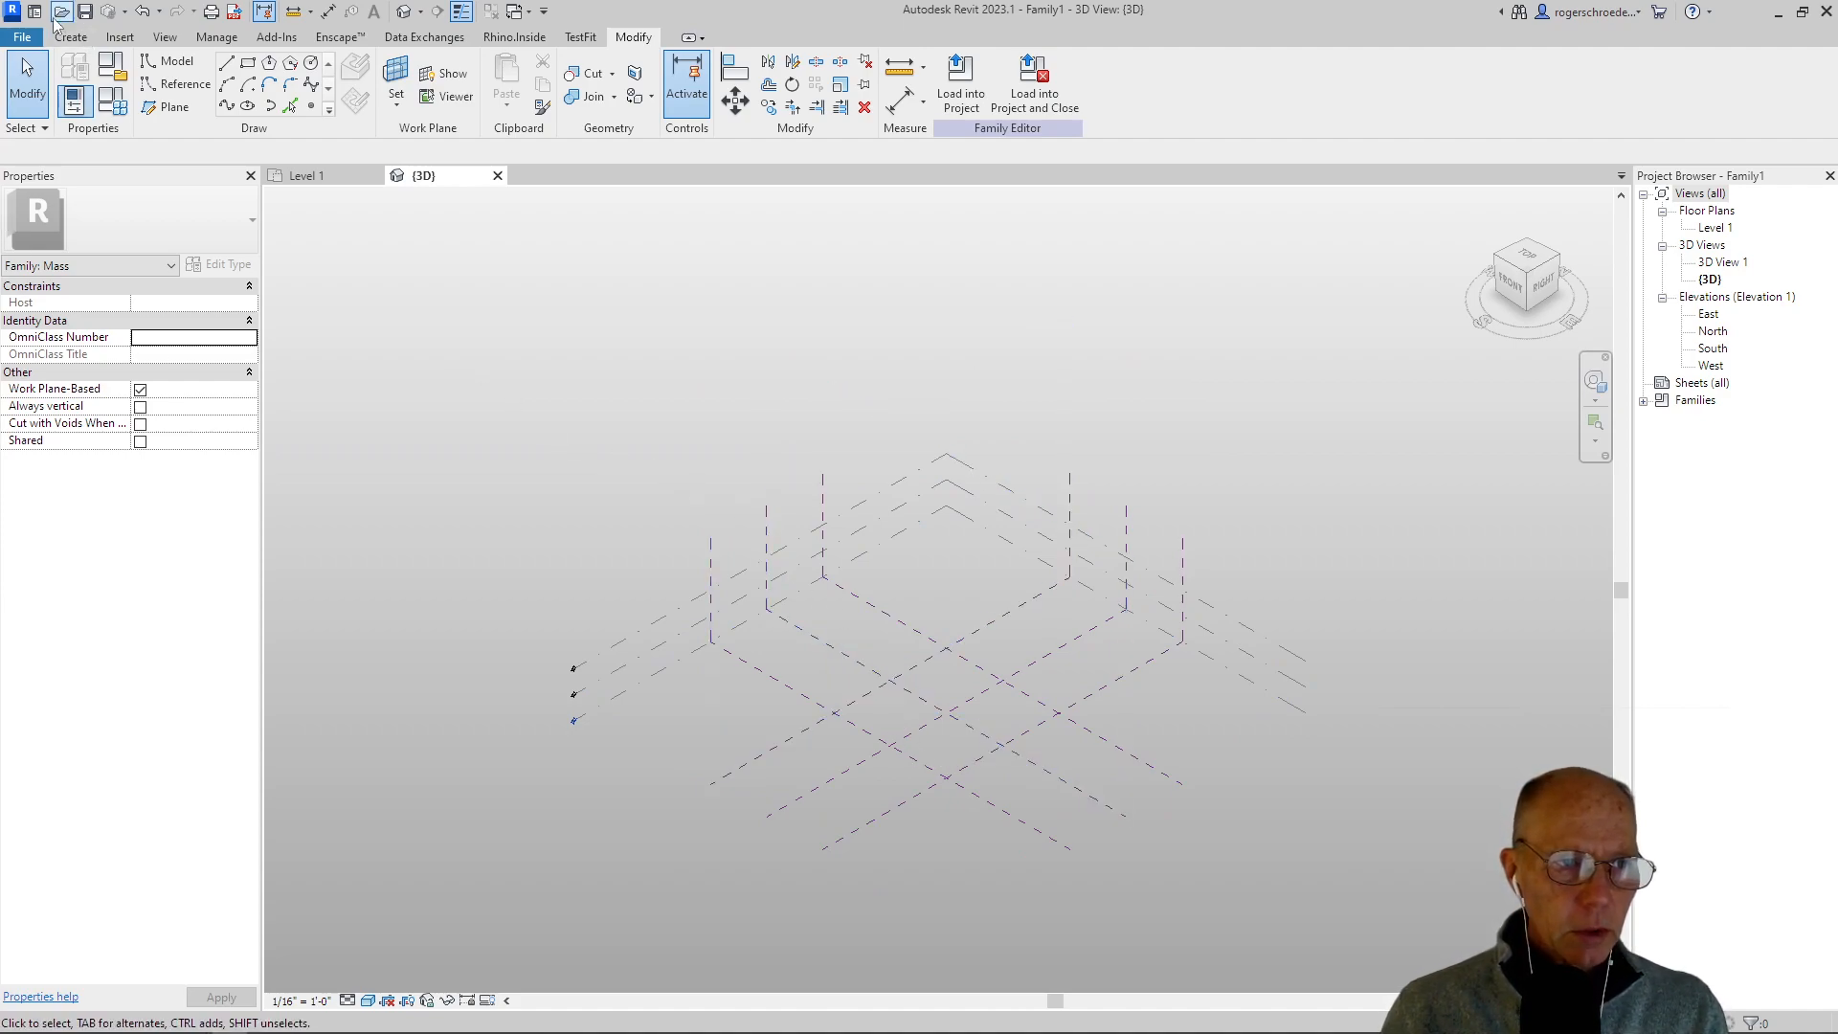
left_click(85, 12)
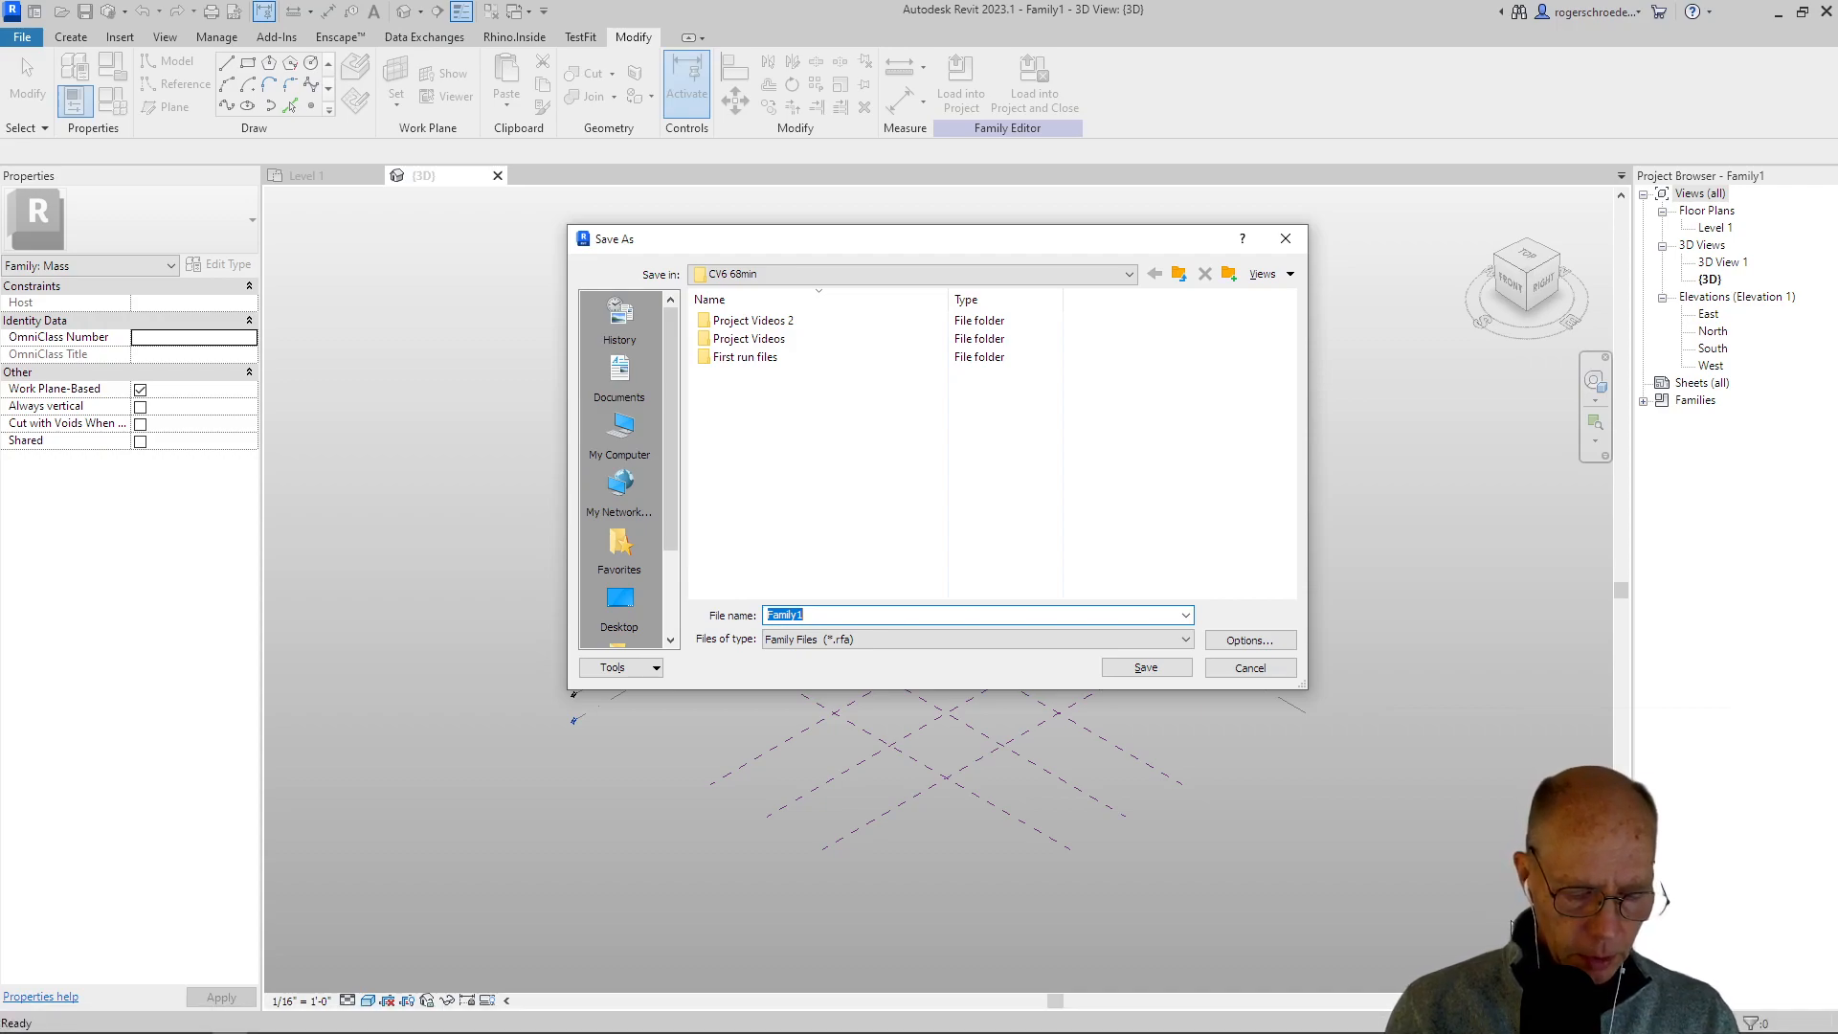
type("Full Frame")
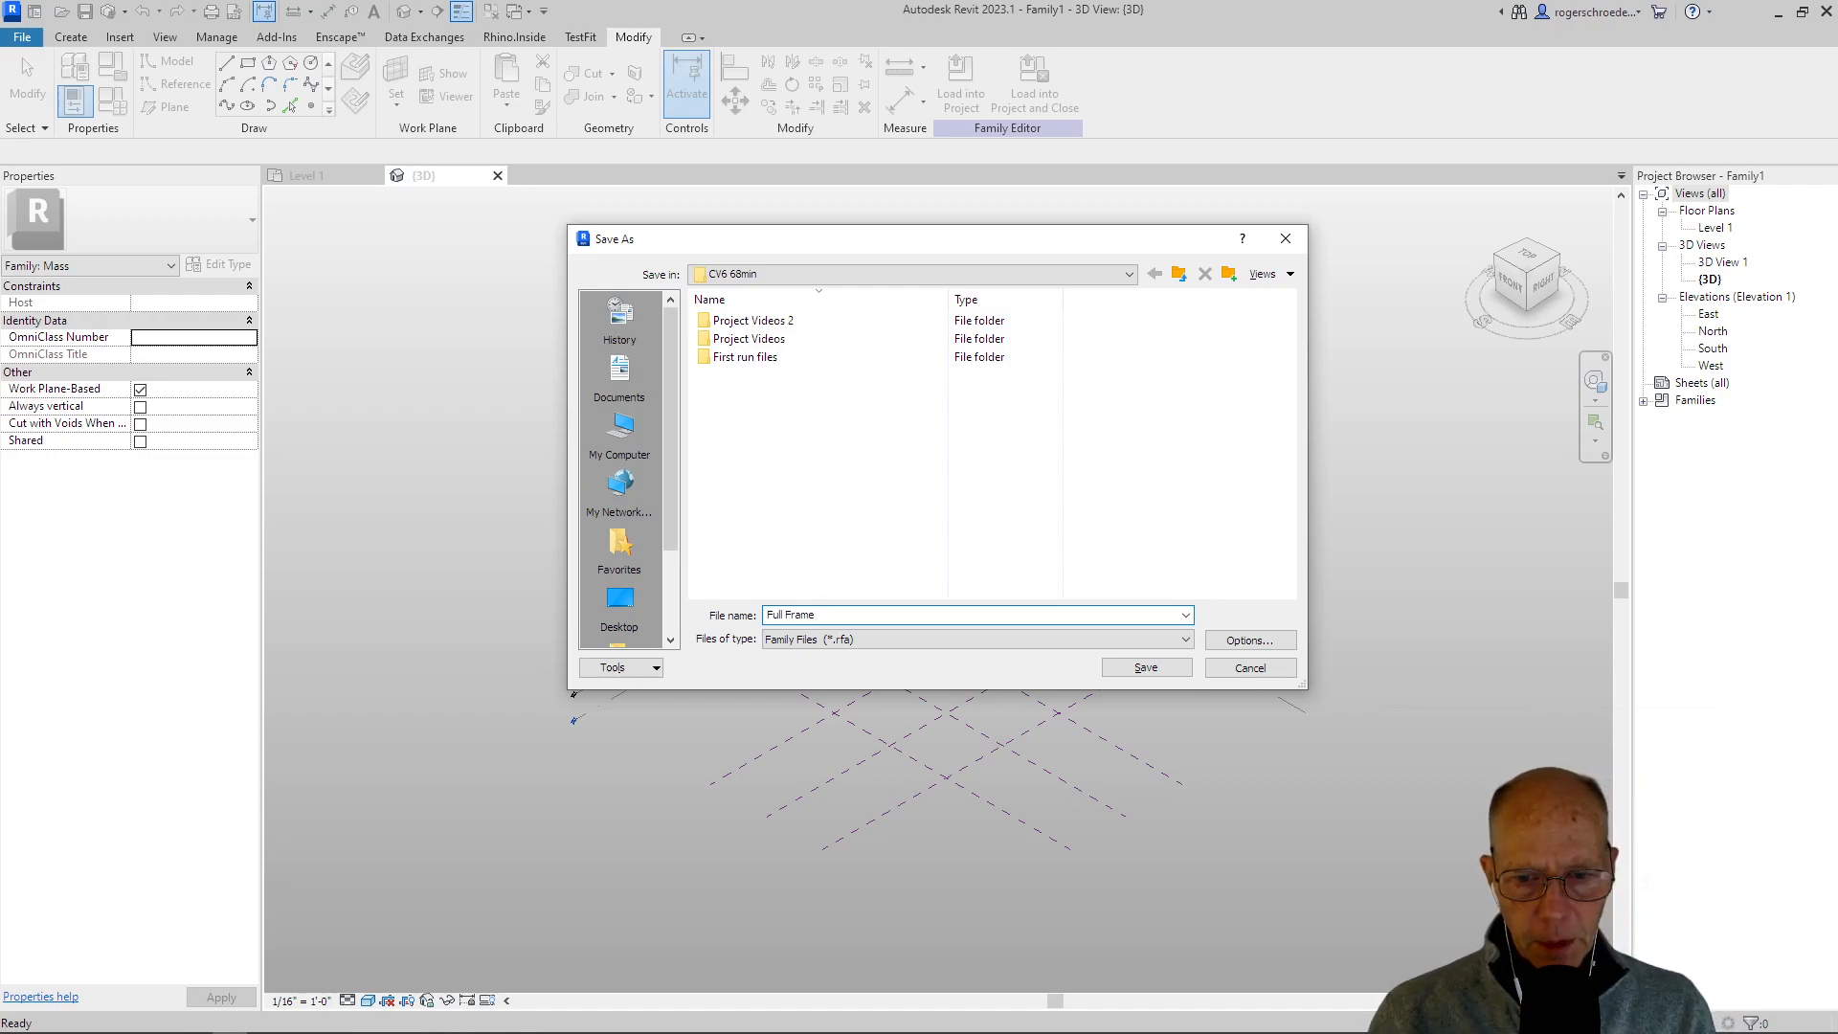
key("Return")
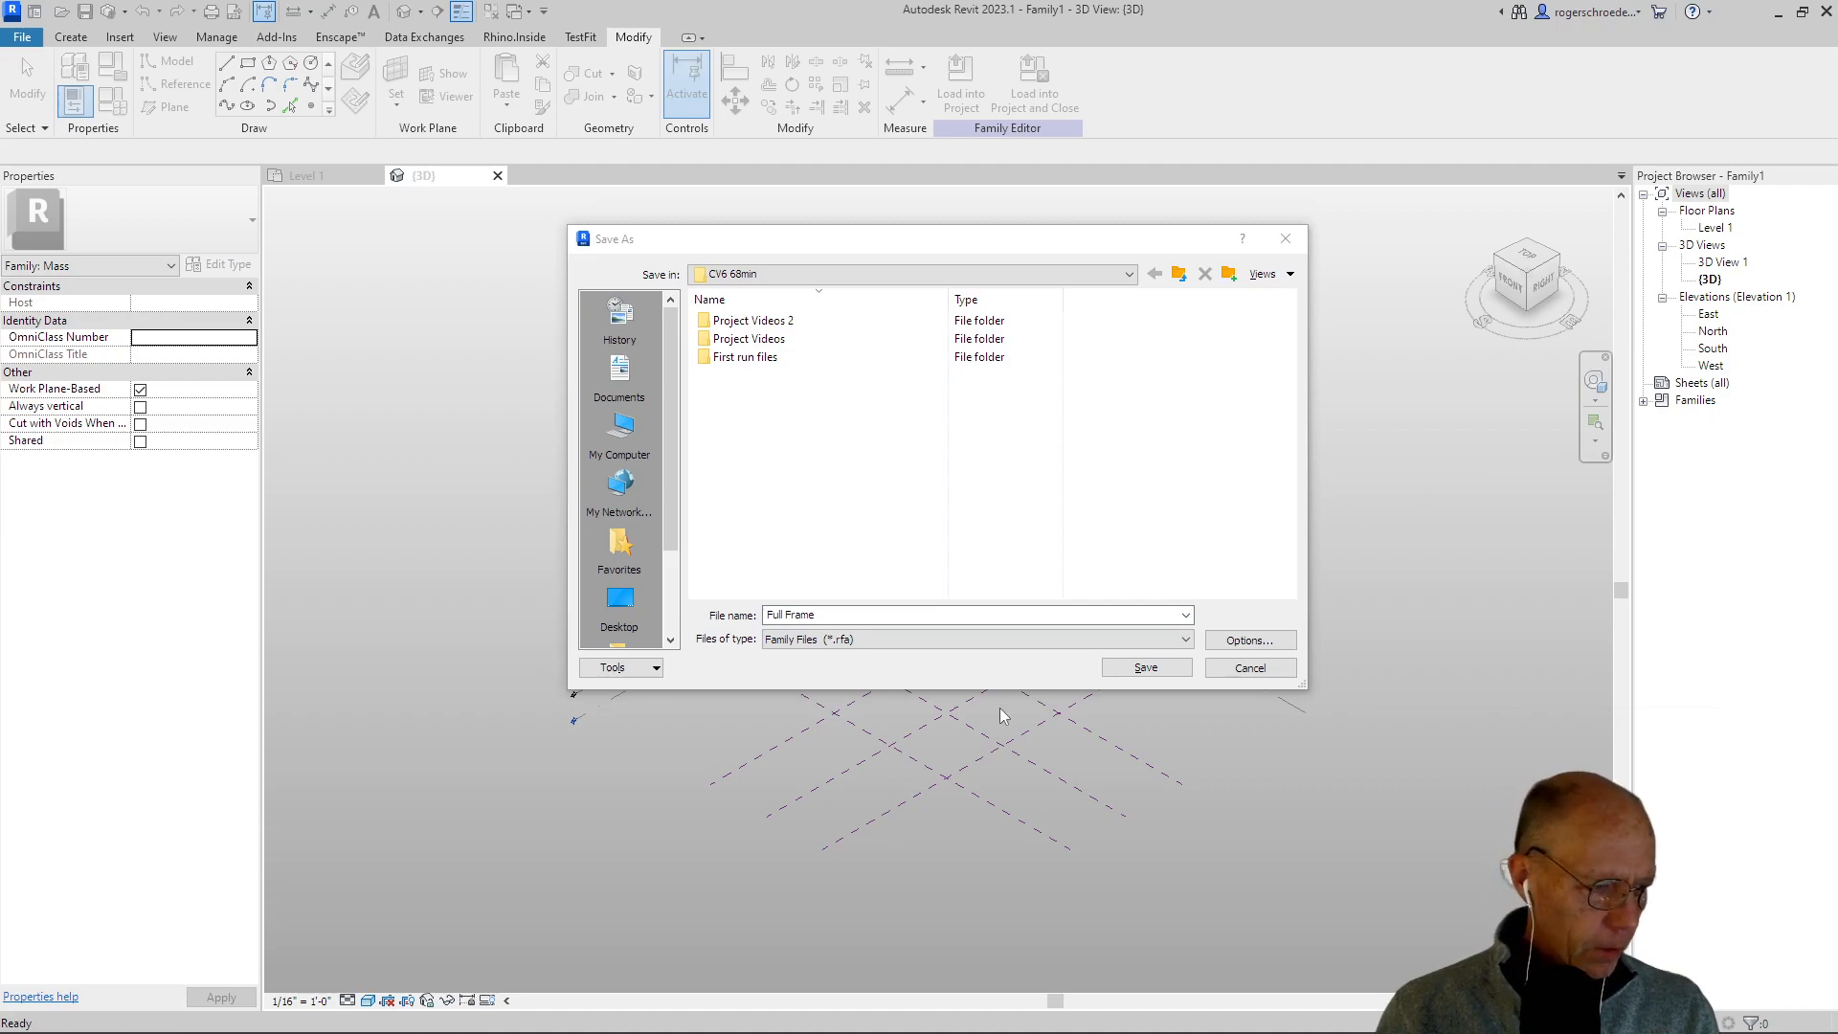
left_click(1173, 667)
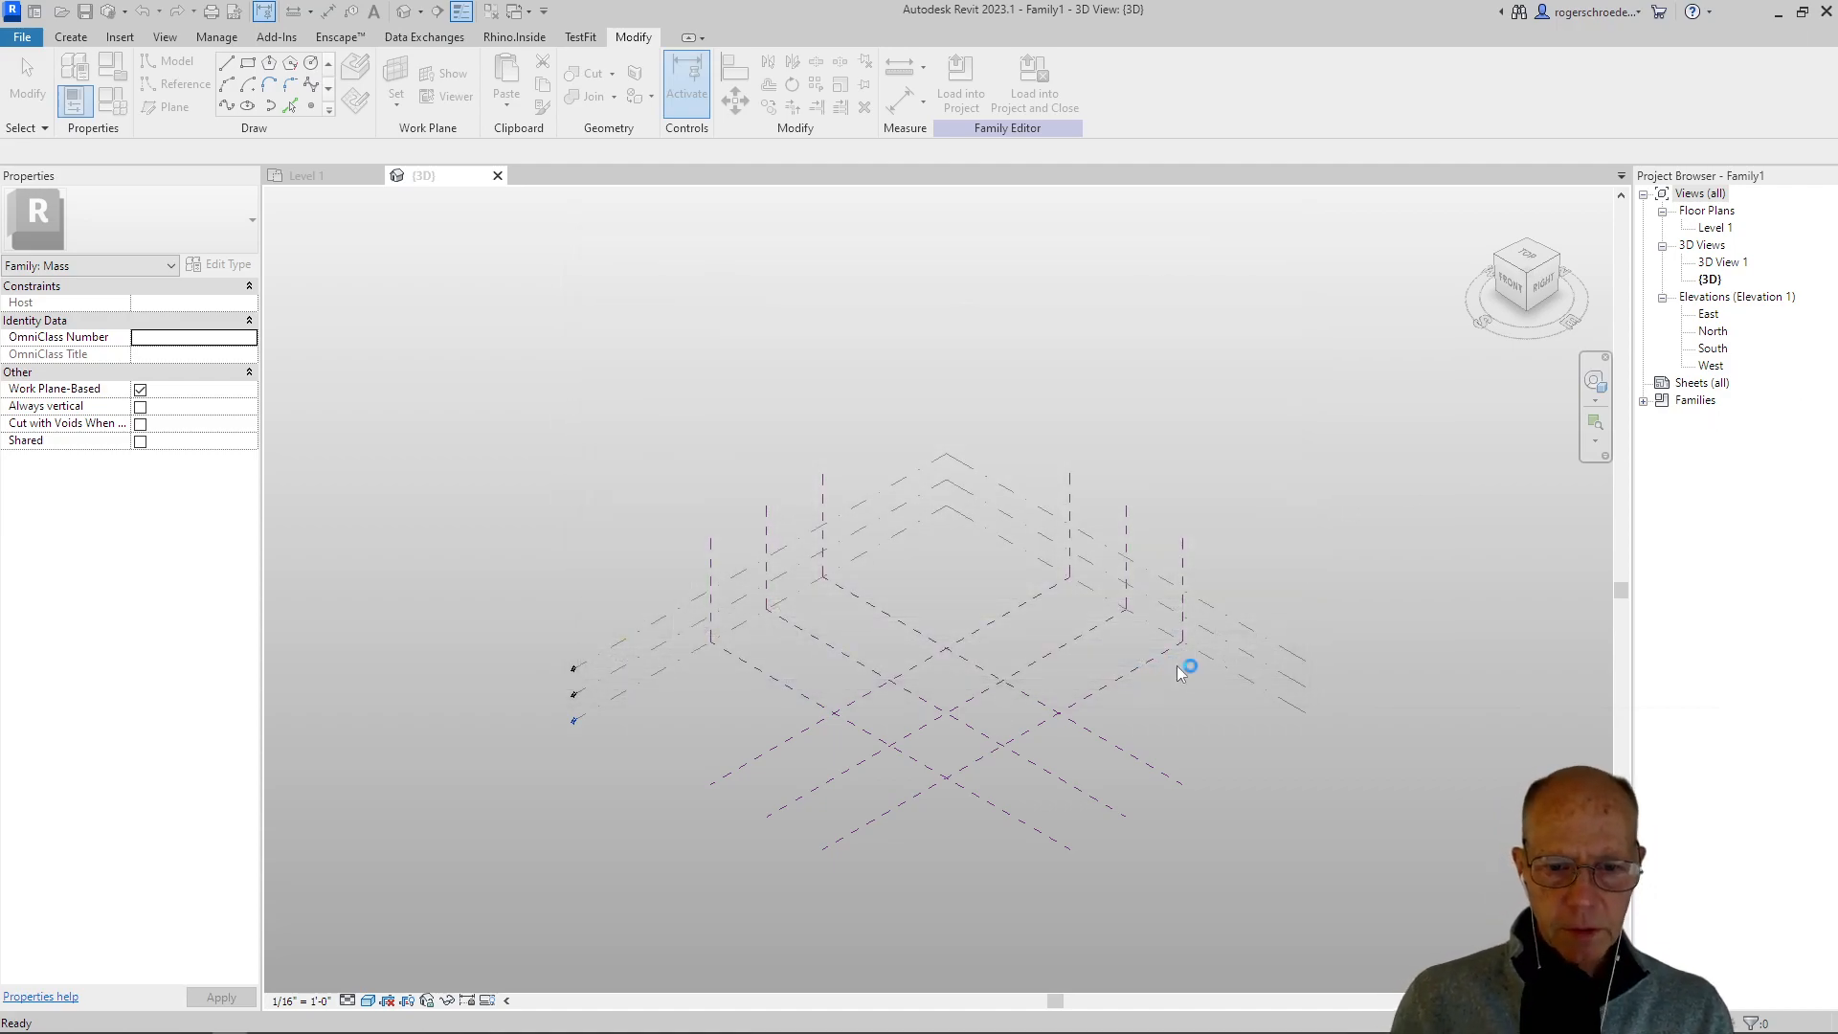